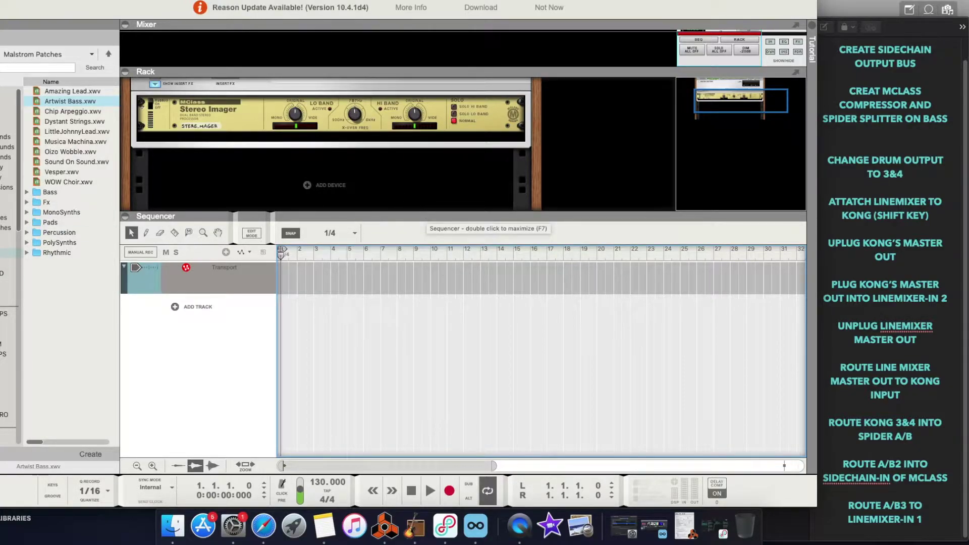
Add a Kong Drum Designer instrument track to the sequencer
click(205, 318)
mouse_move(242, 330)
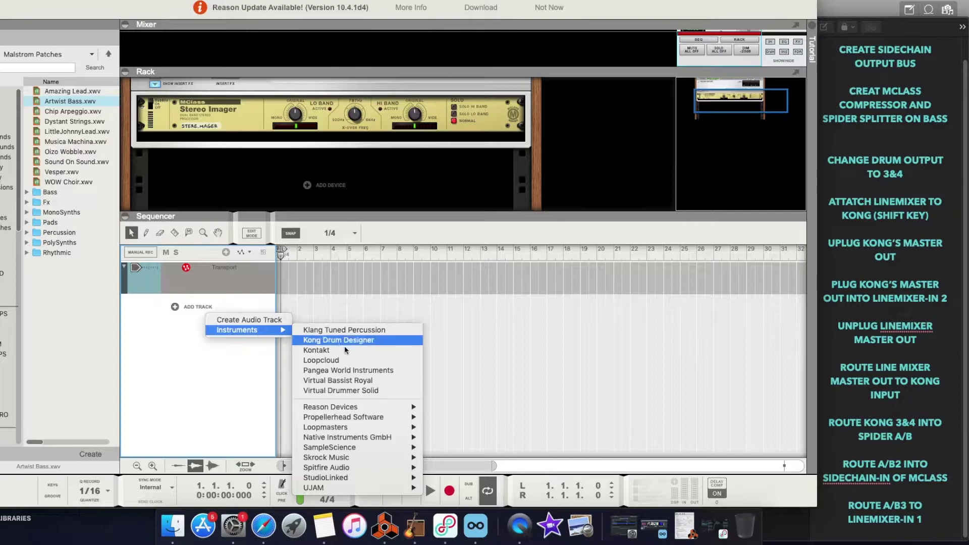
click(348, 340)
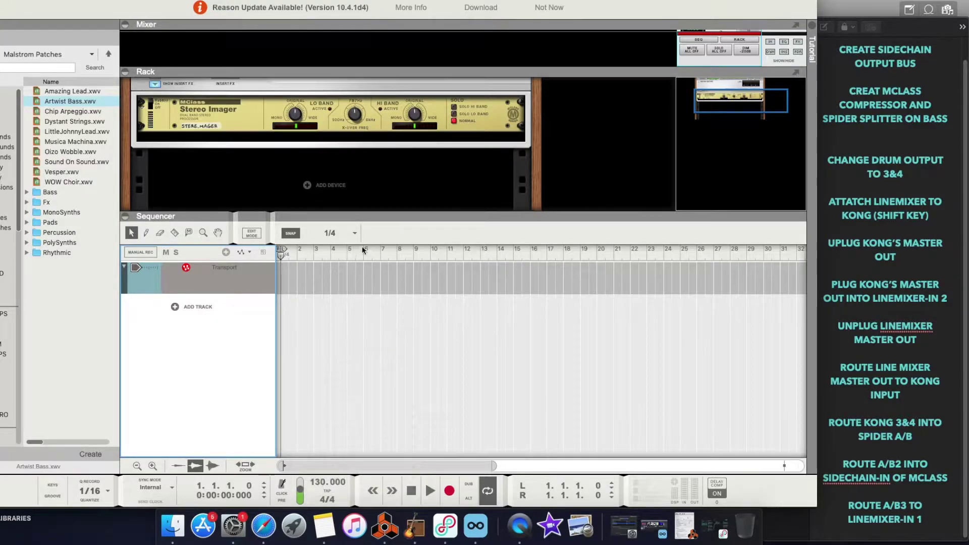
Load the Deep House patch in Kong and audition the BD1 pad
click(253, 90)
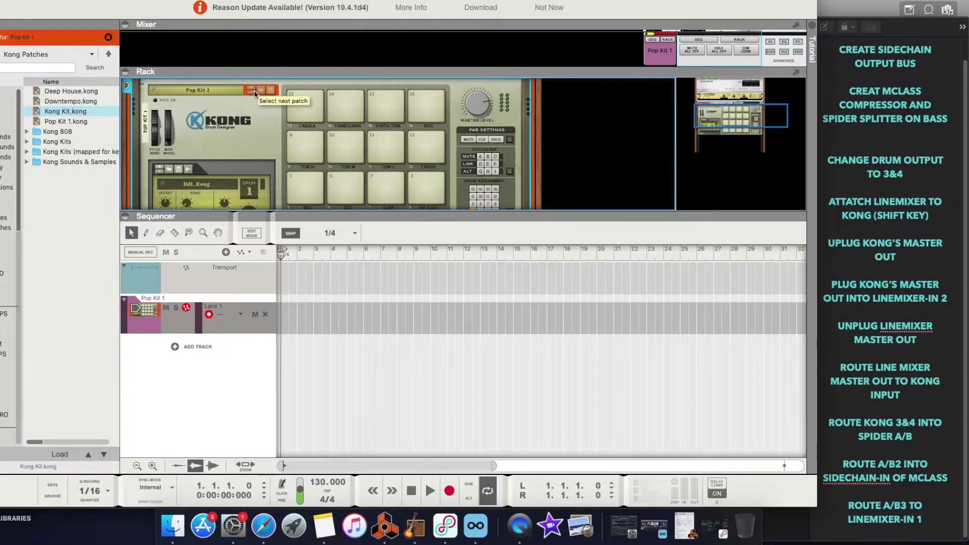
click(253, 90)
click(252, 90)
click(253, 89)
scroll(358, 148, down, 5)
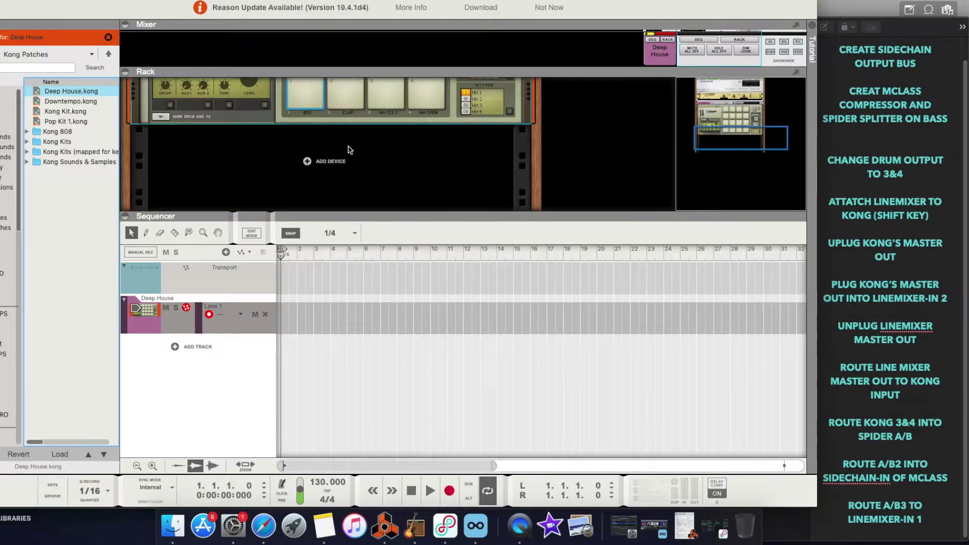
click(306, 113)
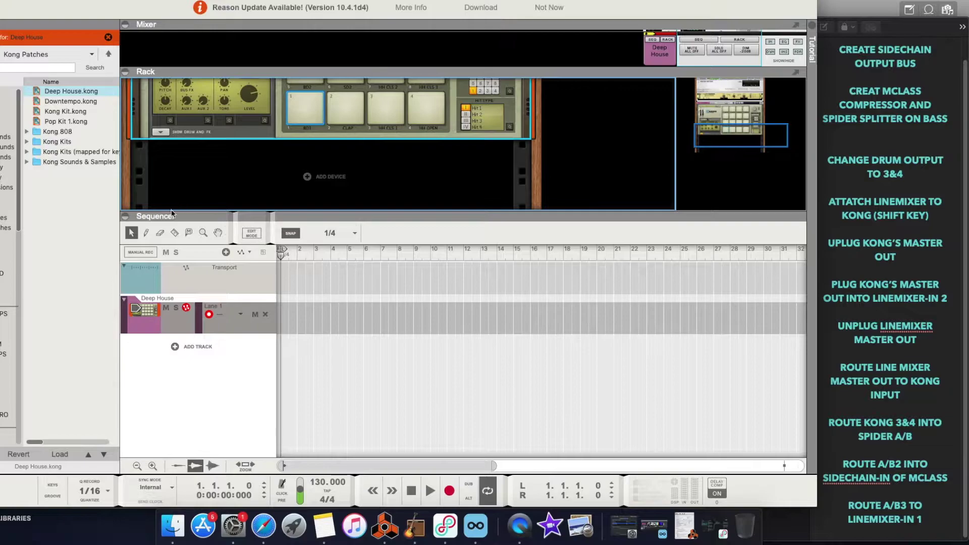
Draw a four-bar clip on the Deep House drum track, starting at bar 1
click(146, 232)
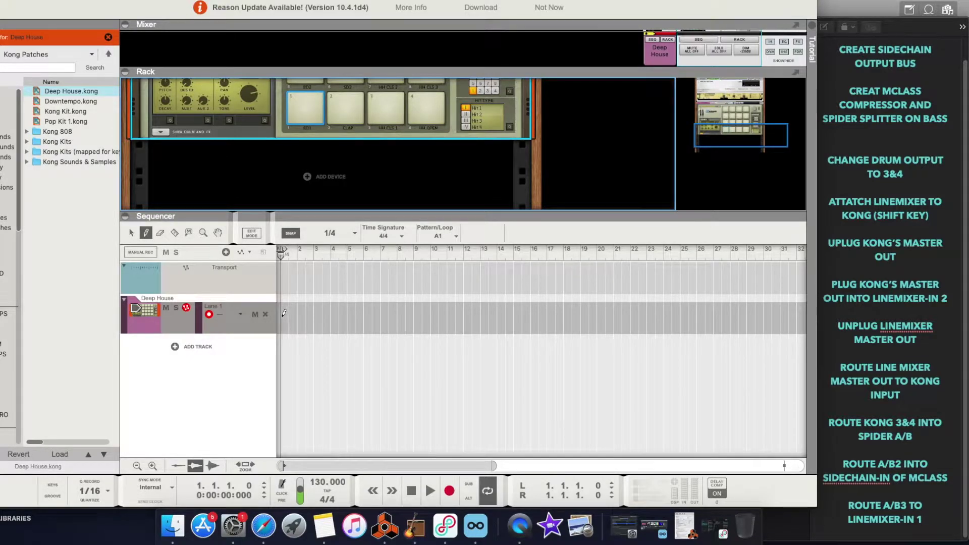
drag(285, 313, 347, 329)
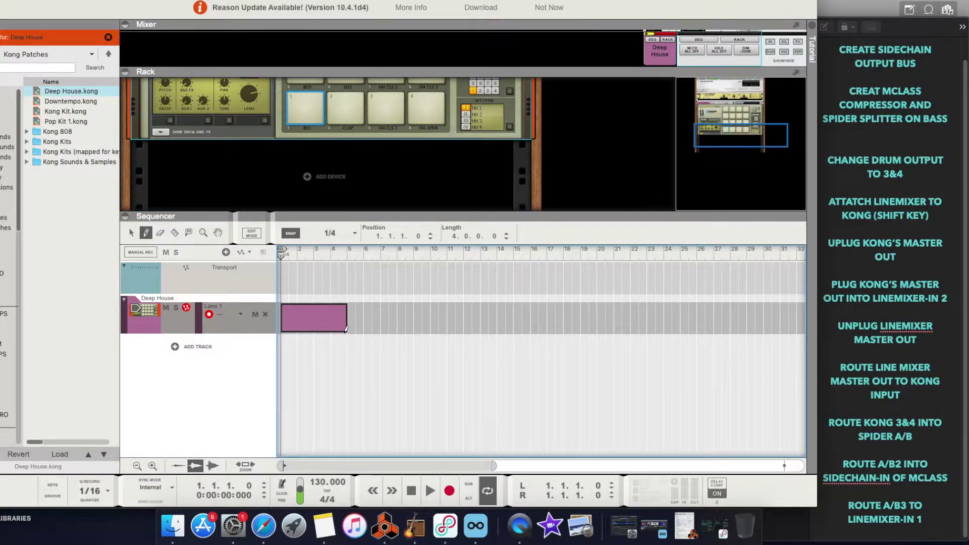
click(131, 233)
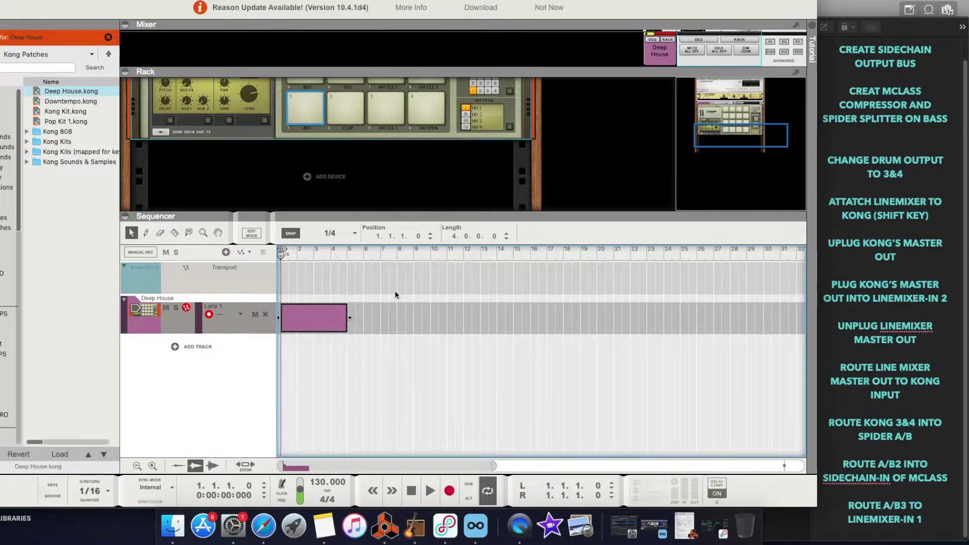
Open the drum clip and draw four quarter-note BD1 hits, one on each beat of bar 1
double_click(332, 311)
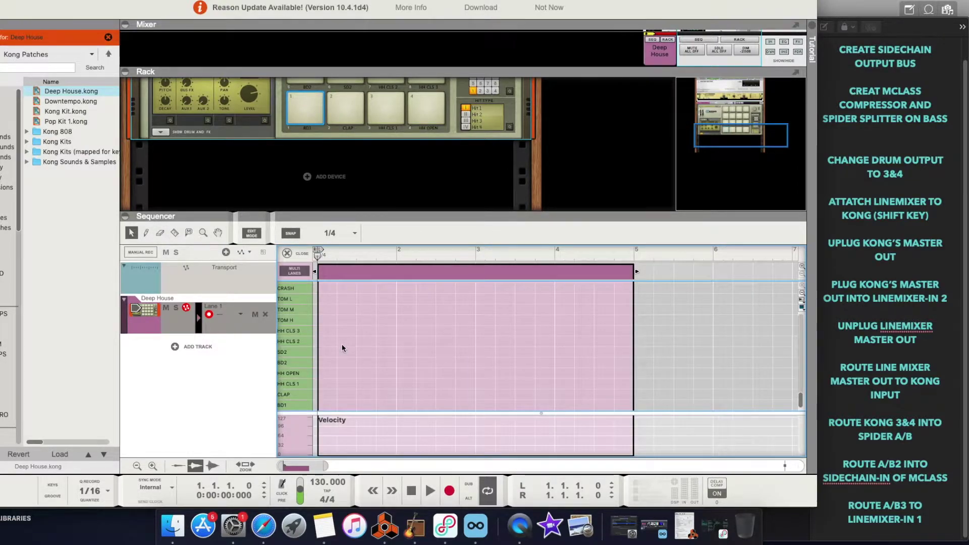
click(146, 233)
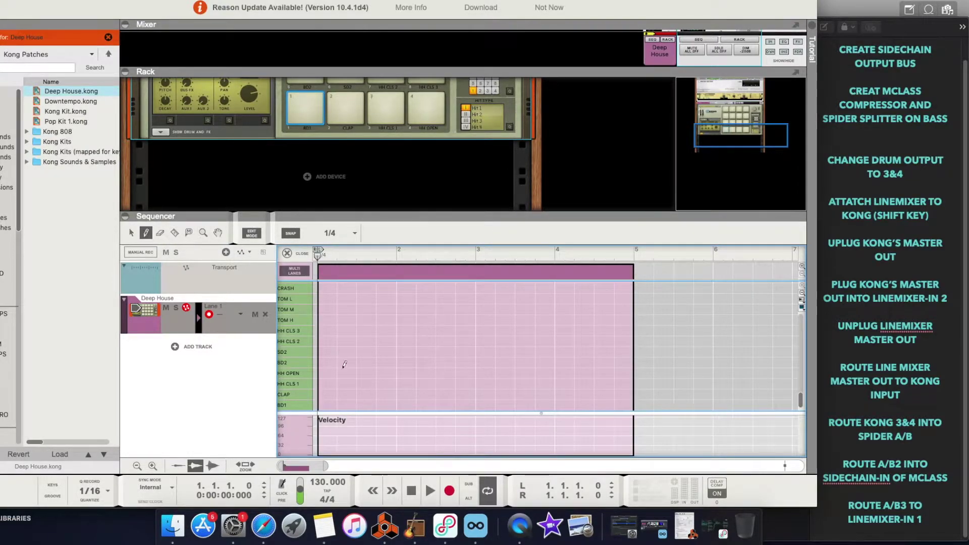
click(333, 404)
click(346, 405)
click(366, 404)
click(386, 404)
Select the four BD1 notes of bar 1 and repeat them through bars 2, 3 and 4
click(130, 233)
mouse_move(404, 391)
mouse_down()
mouse_move(402, 399)
mouse_move(323, 405)
mouse_up()
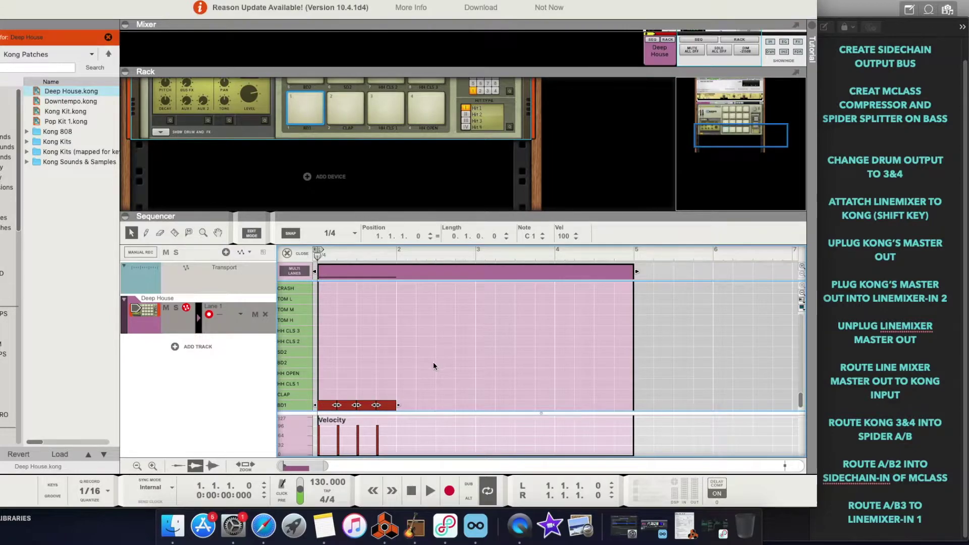
click(432, 363)
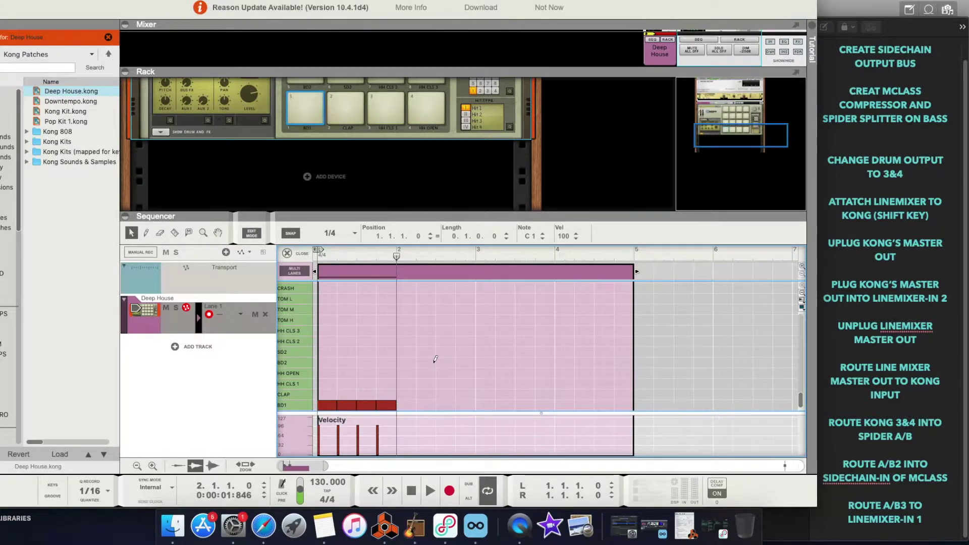
key(super+d)
key(super+d)
key(super+d)
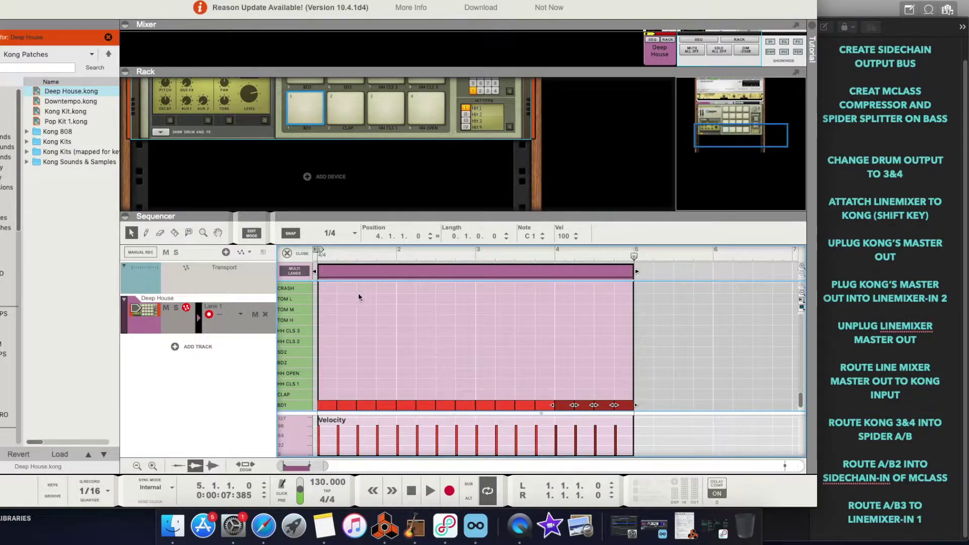
Play back the kick pattern in the arrangement and set the loop range around the clip, from bar 1 to bar 5
click(299, 252)
click(411, 490)
click(432, 490)
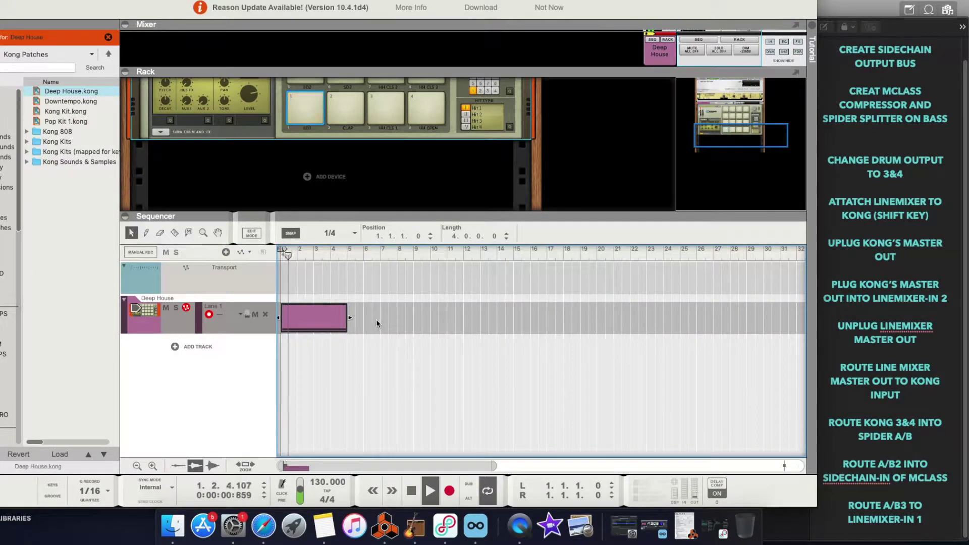
click(411, 491)
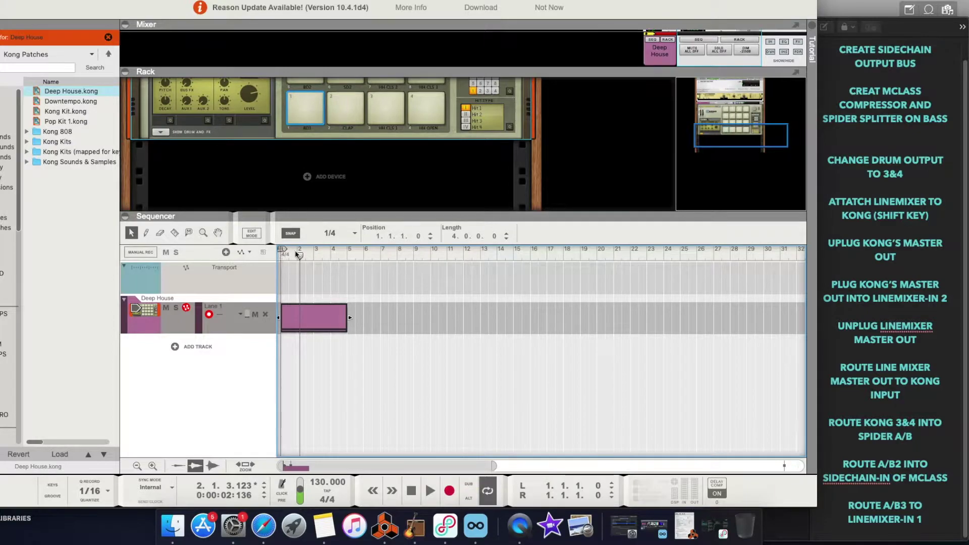
drag(283, 249, 344, 269)
click(411, 490)
Add a Malström Graintable Synthesizer track and load the Artwist Bass patch
right_click(220, 355)
mouse_move(263, 369)
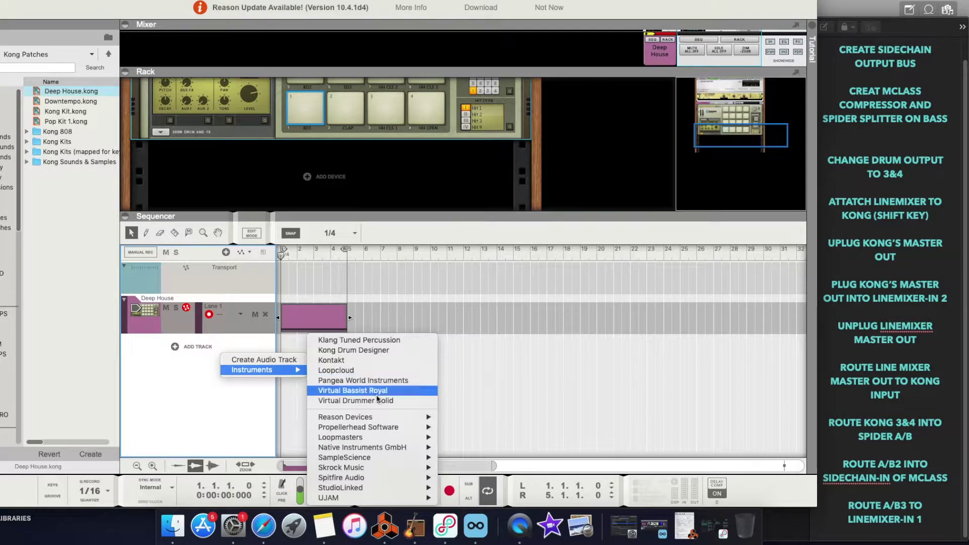
mouse_move(397, 422)
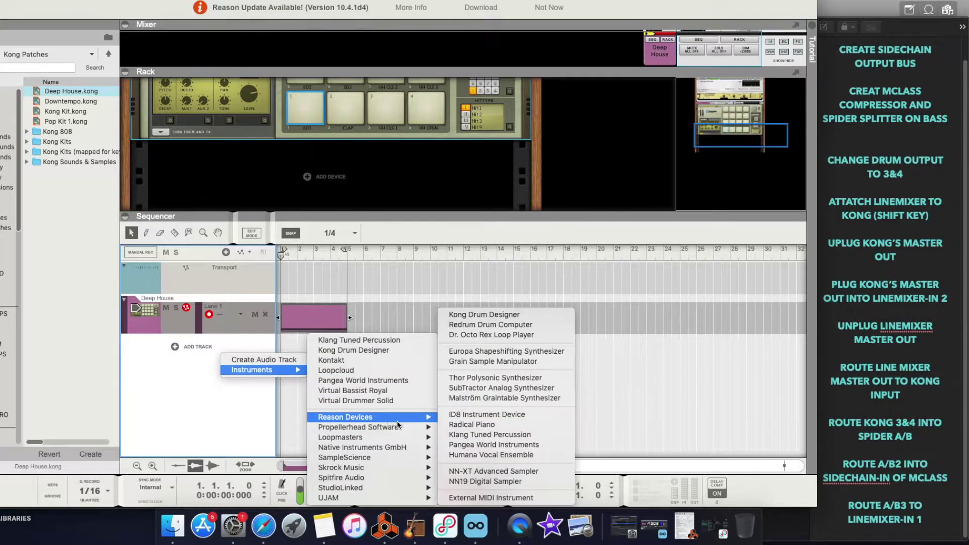
click(486, 398)
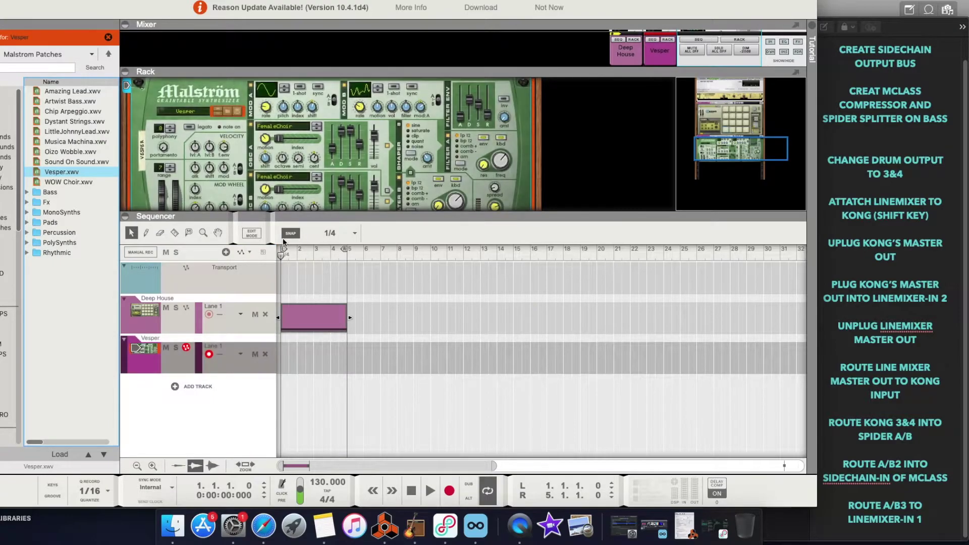
click(219, 118)
click(219, 118)
click(220, 117)
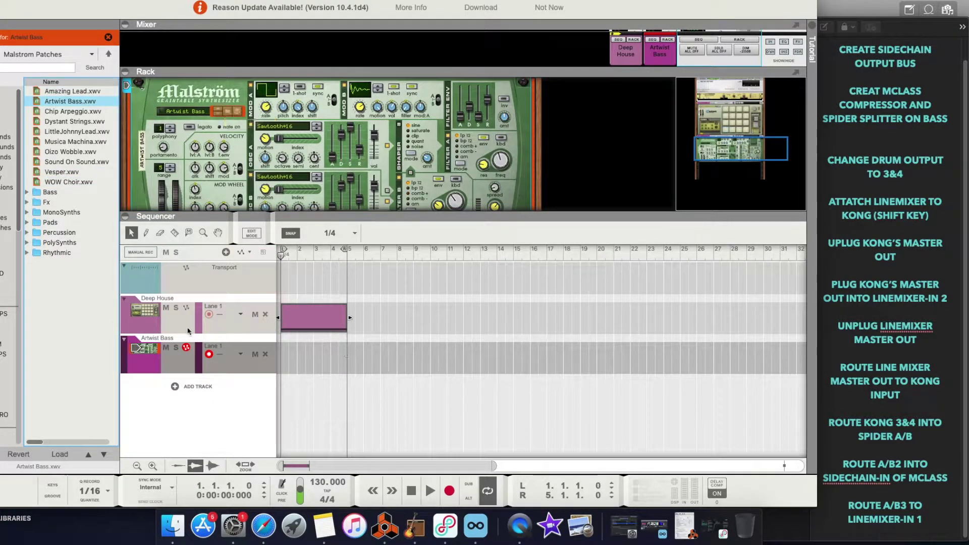
Draw a four-bar clip on the Artwist Bass track, aligned with the drum clip
click(145, 234)
drag(284, 358, 347, 371)
click(134, 233)
Open the bass clip and draw four one-bar notes: B1, D2, A1 and B1
double_click(304, 359)
scroll(379, 368, down, 5)
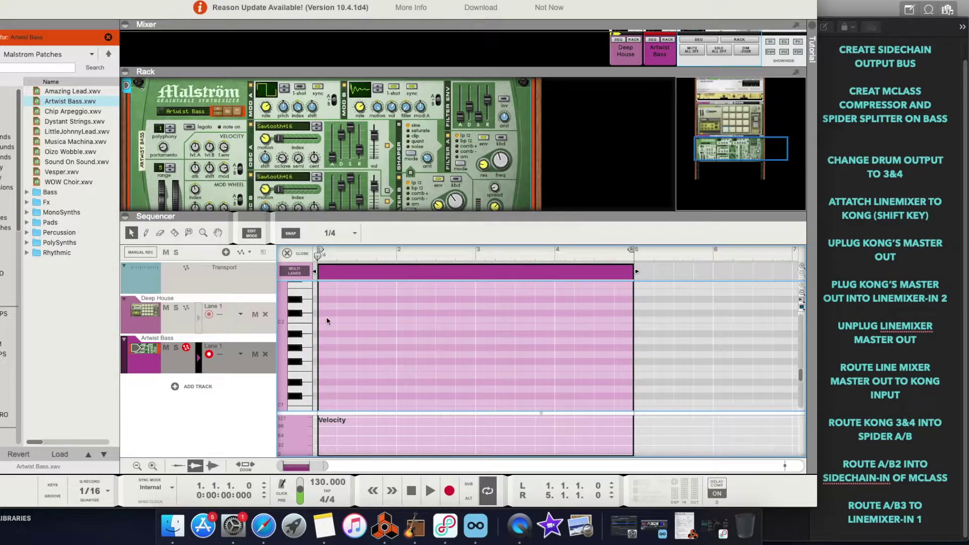
click(146, 233)
mouse_move(320, 325)
mouse_down()
mouse_move(396, 327)
mouse_move(473, 306)
mouse_up()
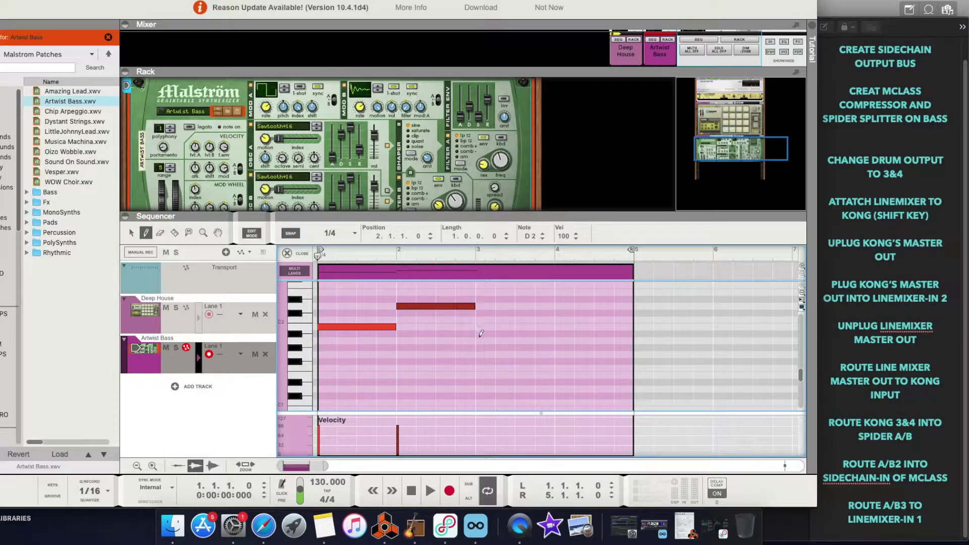
drag(480, 340, 630, 327)
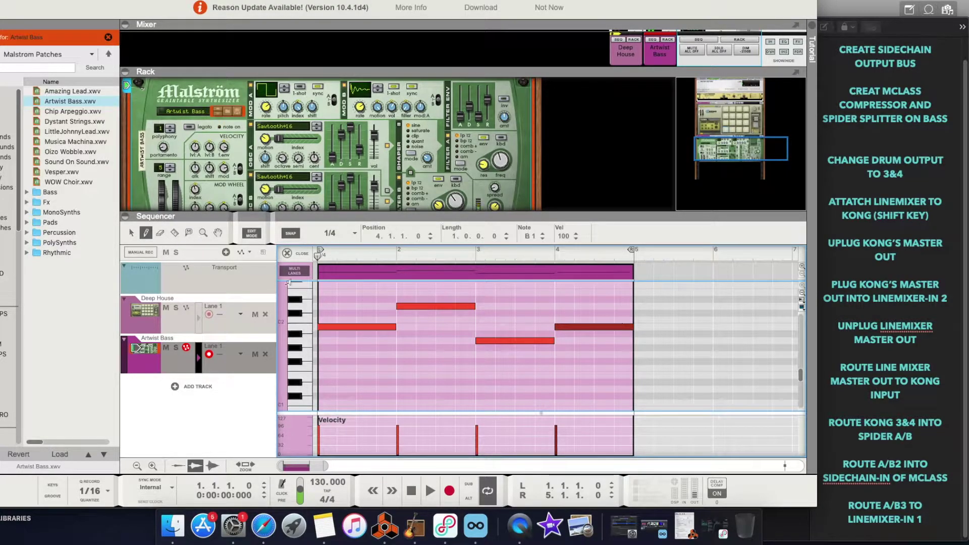
Play back the drum and bass loop and close the clip editor
click(430, 490)
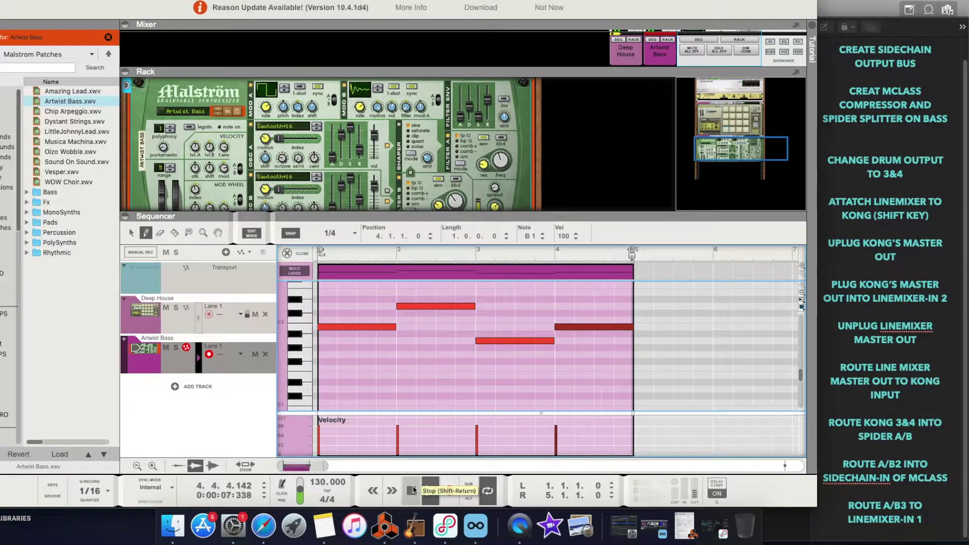
click(288, 254)
key(space)
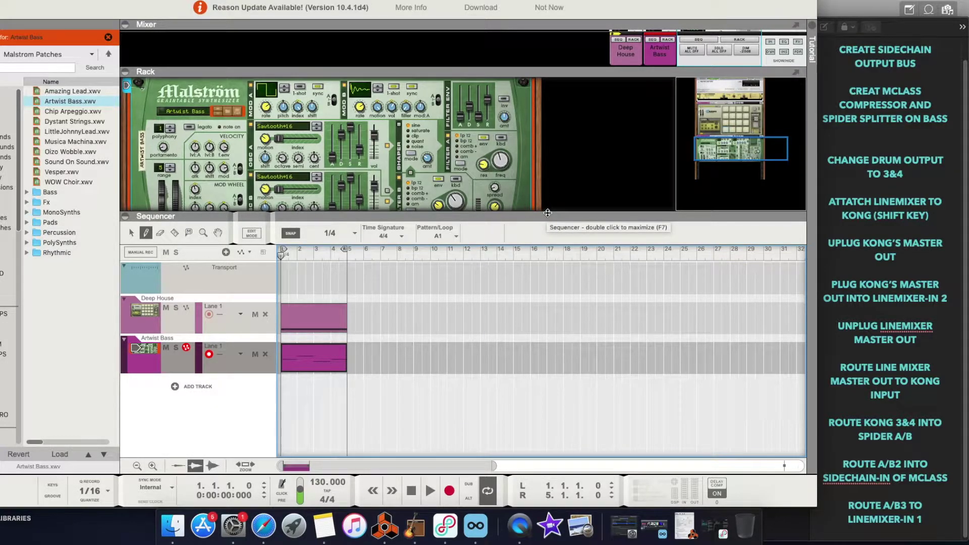
Enlarge the mixer area and route the Artwist Bass channel to a new output bus
drag(549, 215, 541, 328)
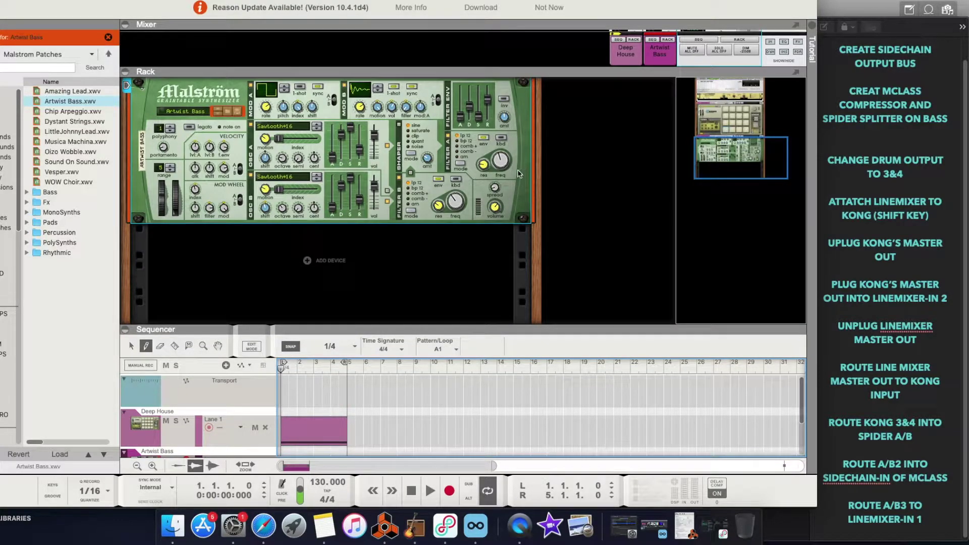
scroll(506, 165, down, 1)
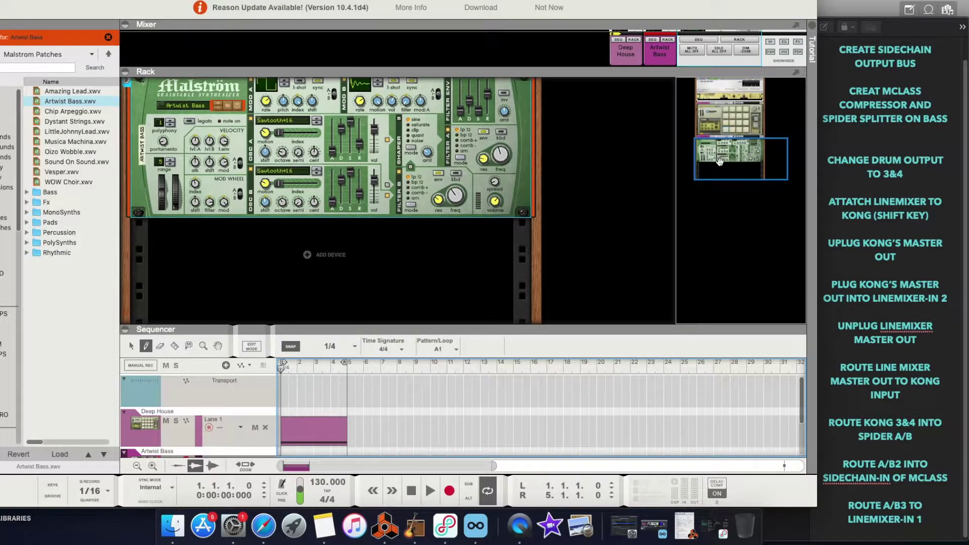
drag(733, 73, 681, 265)
scroll(668, 212, down, 1)
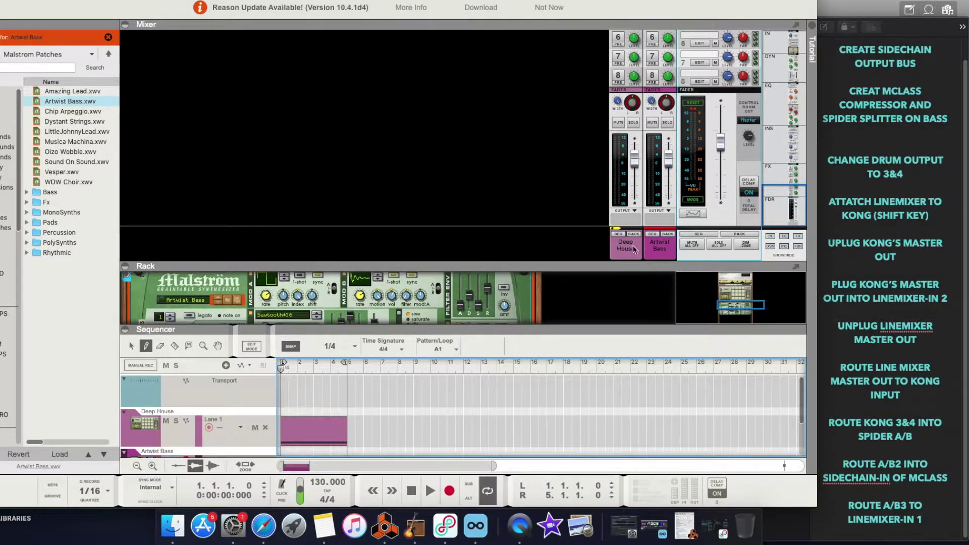
right_click(665, 249)
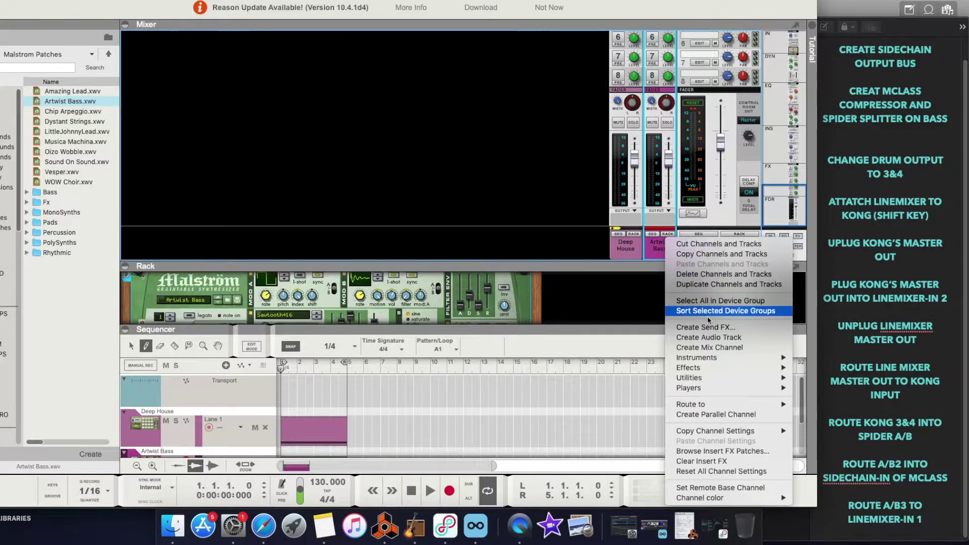
mouse_move(710, 359)
mouse_move(732, 404)
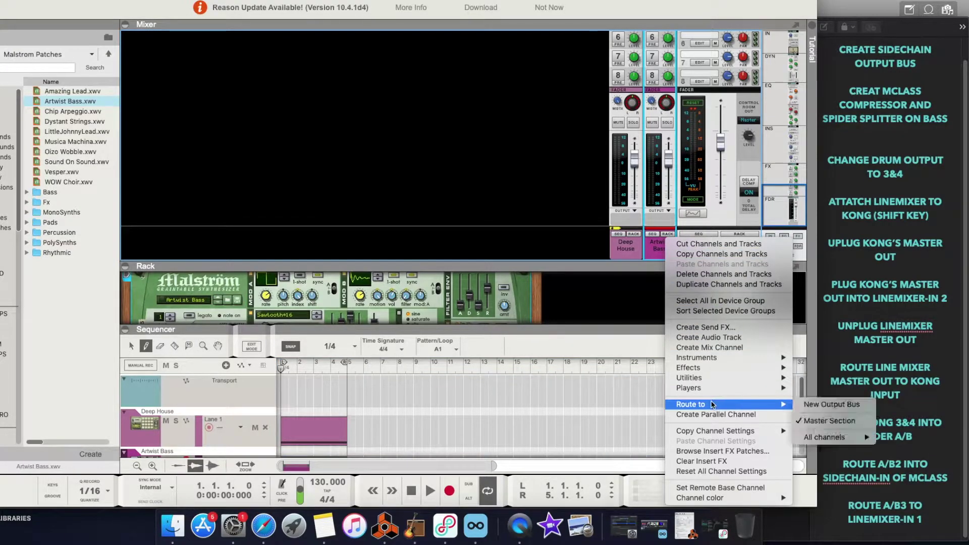
click(849, 404)
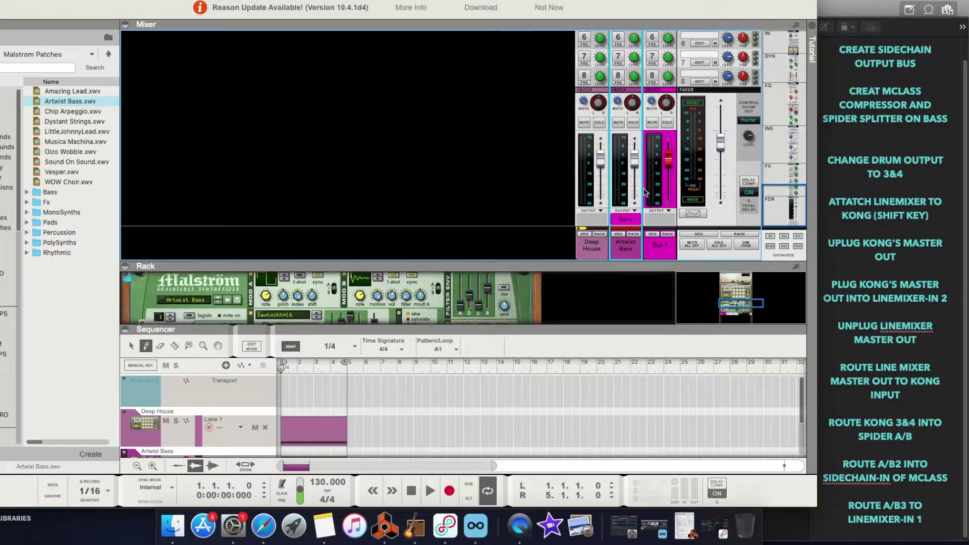
Enlarge the rack area and add an MClass Compressor to the Bus 1 mix channel
drag(609, 263, 601, 87)
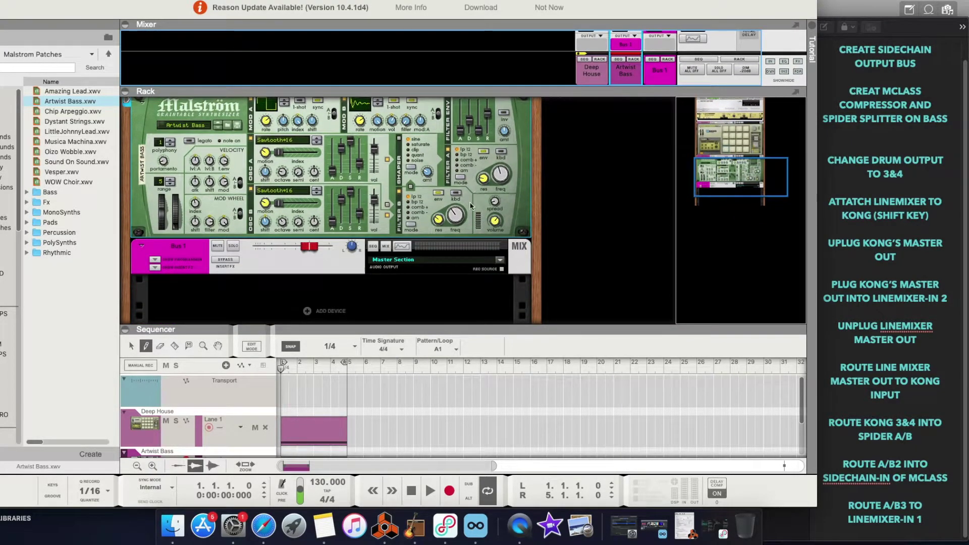
click(192, 246)
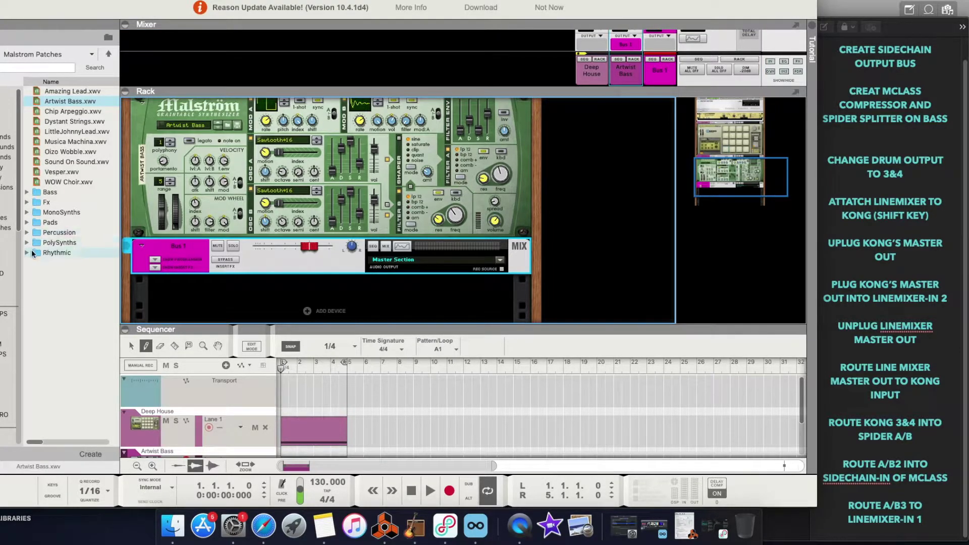
right_click(200, 257)
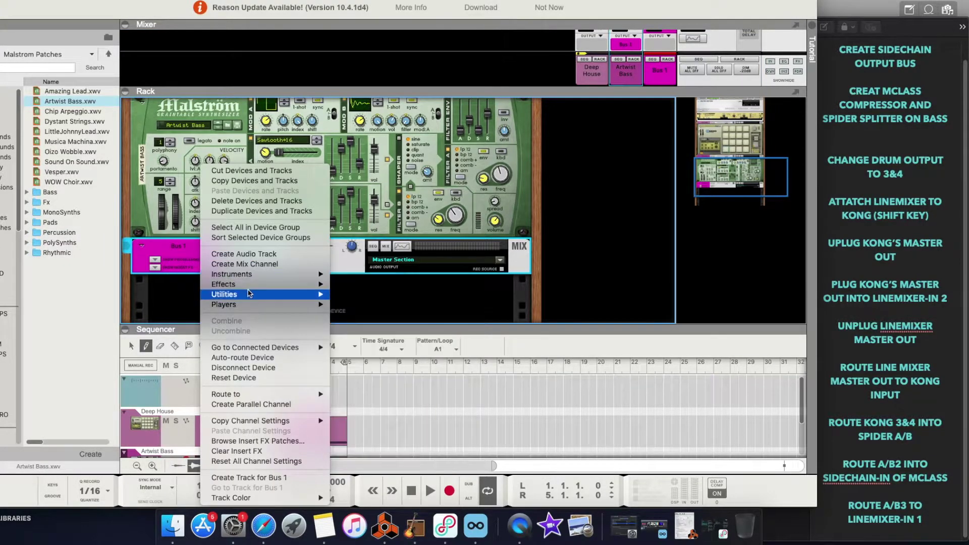
mouse_move(258, 288)
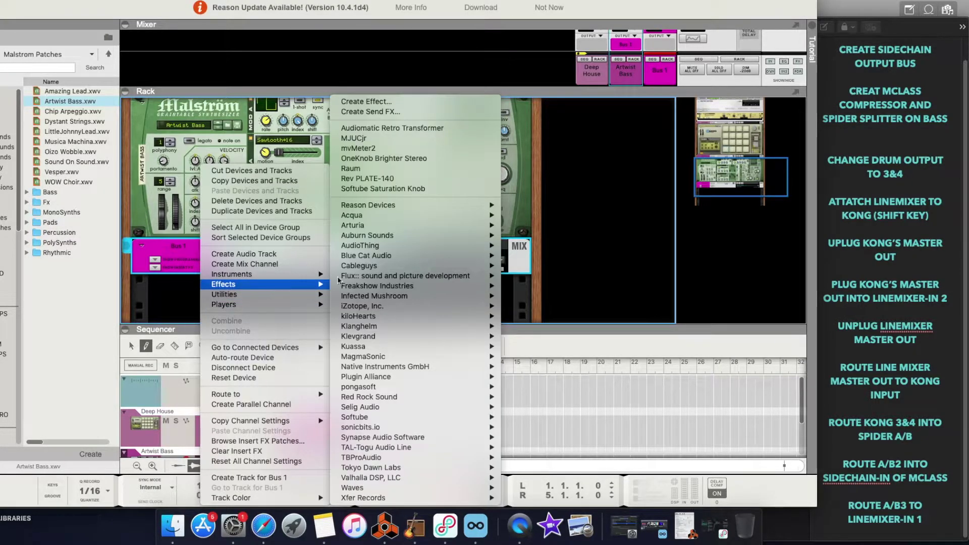
mouse_move(407, 205)
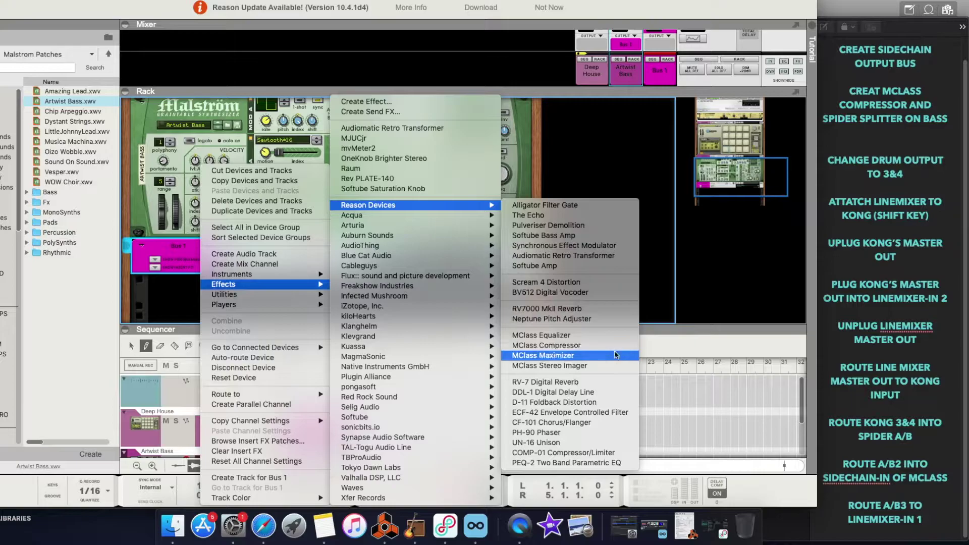
click(586, 346)
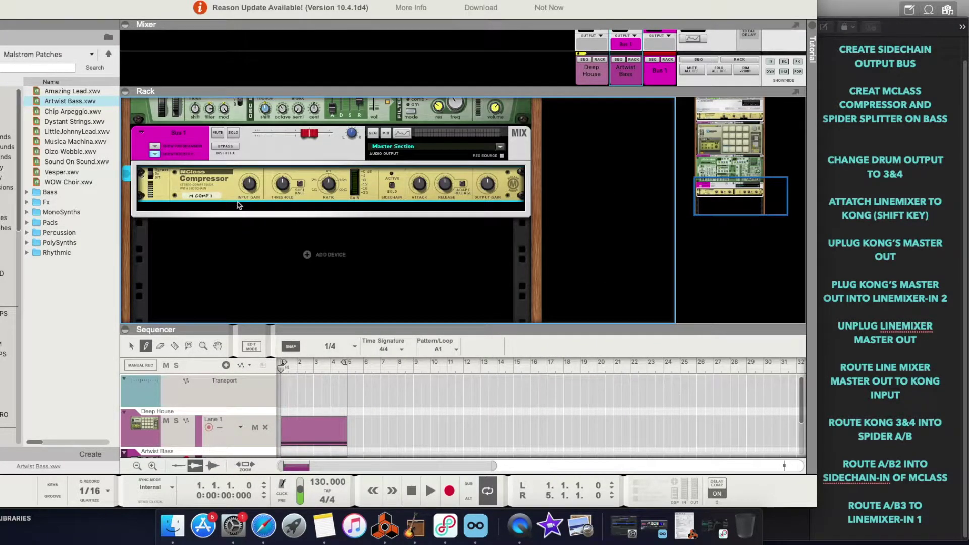
Add a Spider Audio Merger & Splitter below the MClass Compressor in the Bus 1 inserts
right_click(226, 187)
mouse_move(308, 319)
mouse_move(438, 395)
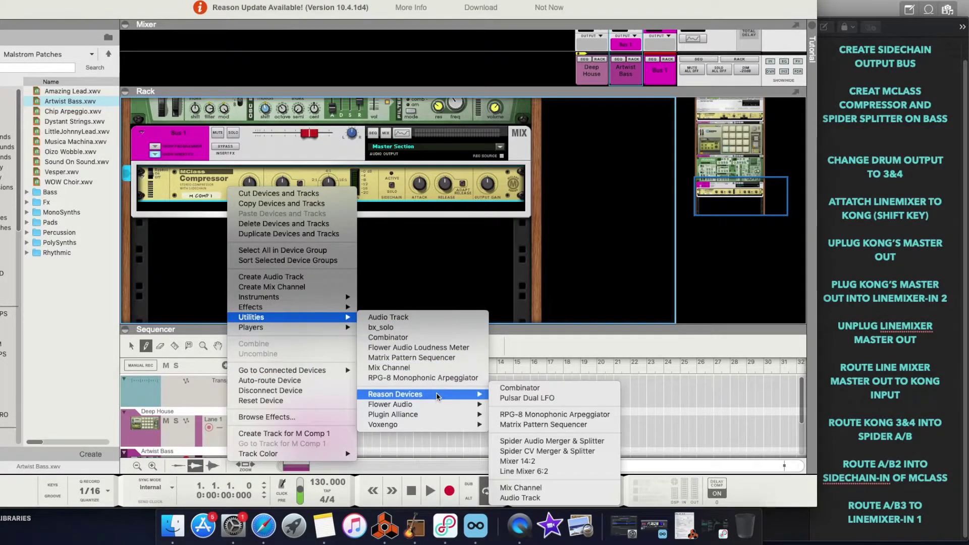
click(595, 443)
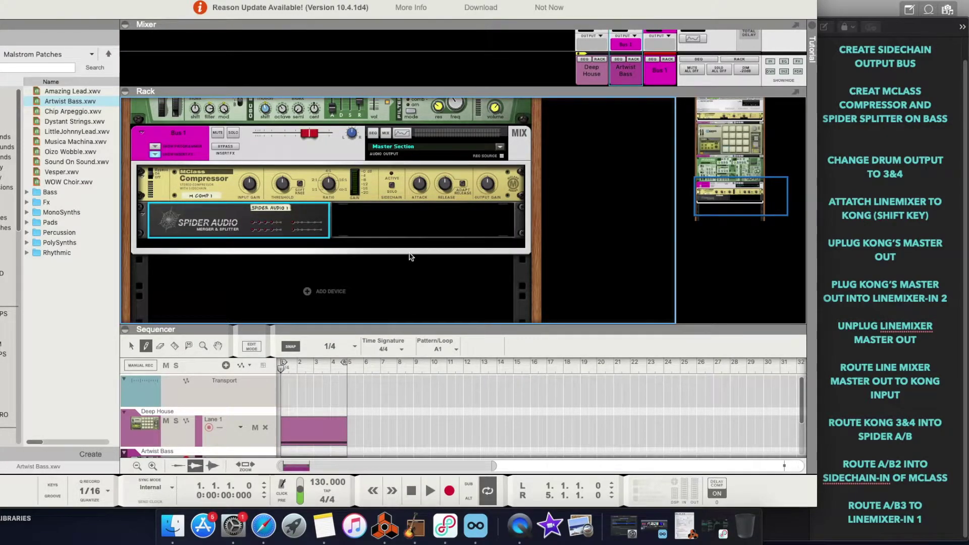
Show Kong's drum and FX section and set the output of the drum 1 kick to Output 3-4
scroll(380, 184, up, 5)
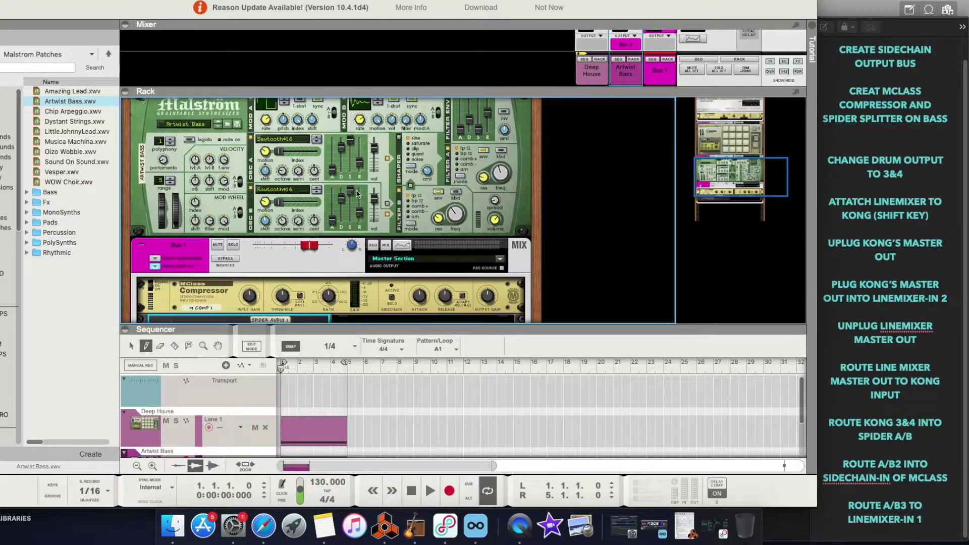
scroll(352, 195, up, 4)
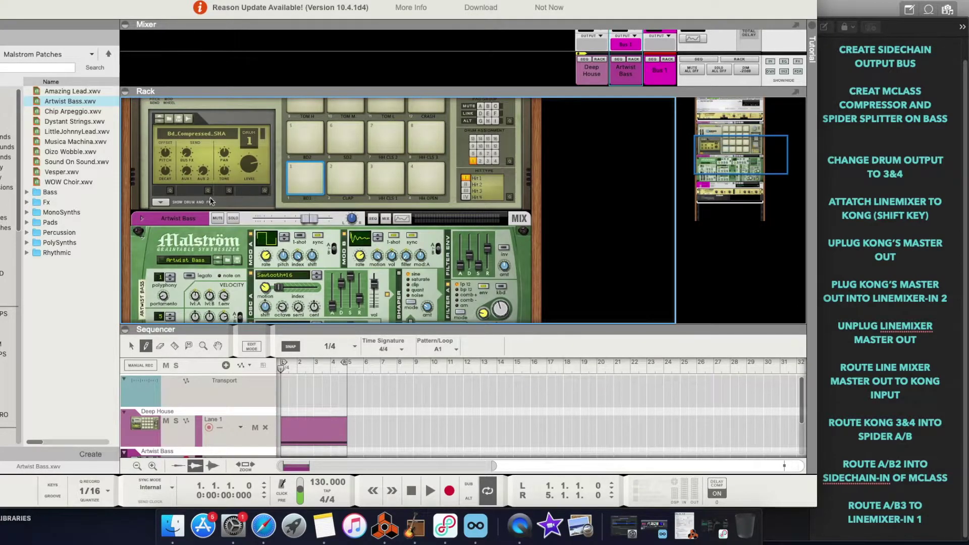
click(160, 201)
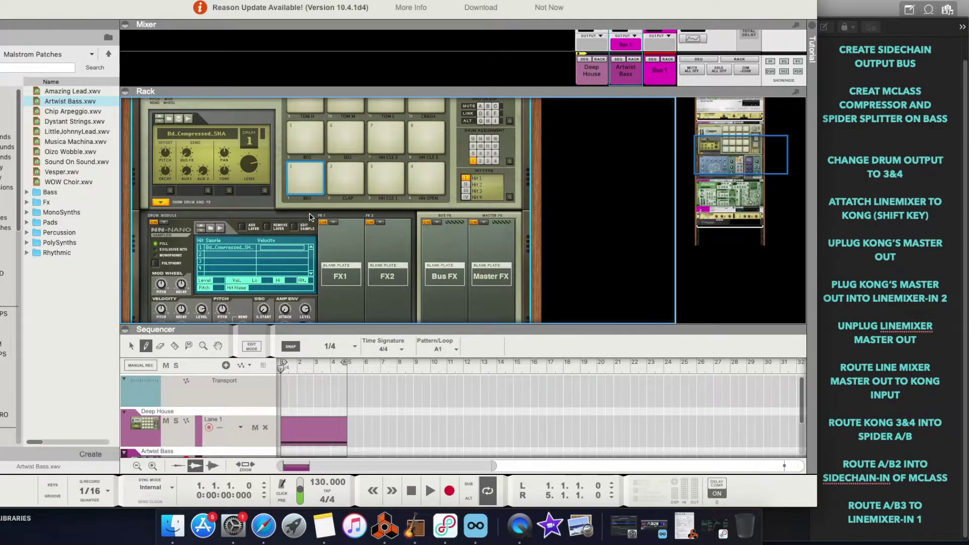
scroll(406, 230, down, 3)
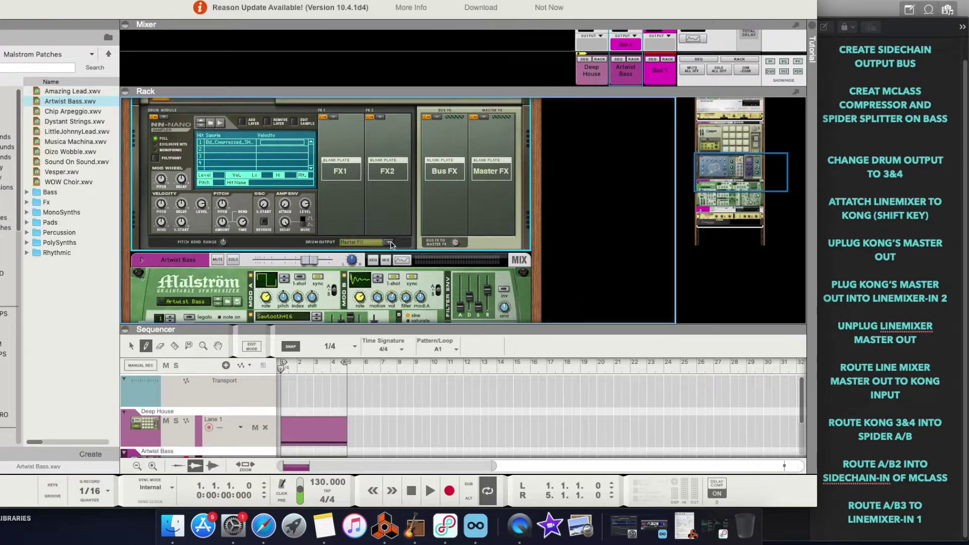
click(389, 243)
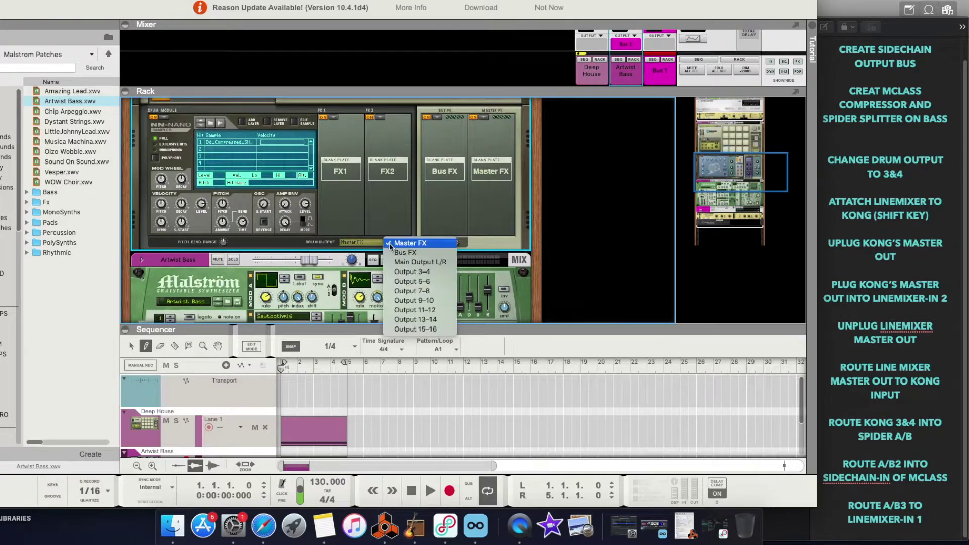
click(438, 273)
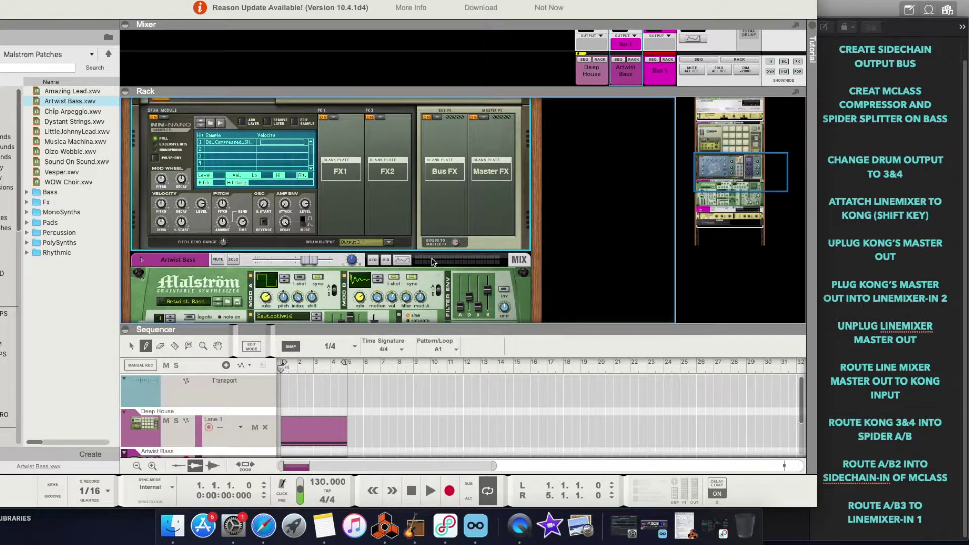
Flip the rack to its rear side, enlarge the rack area and collapse Kong's drum and FX section
scroll(450, 220, up, 2)
key(Tab)
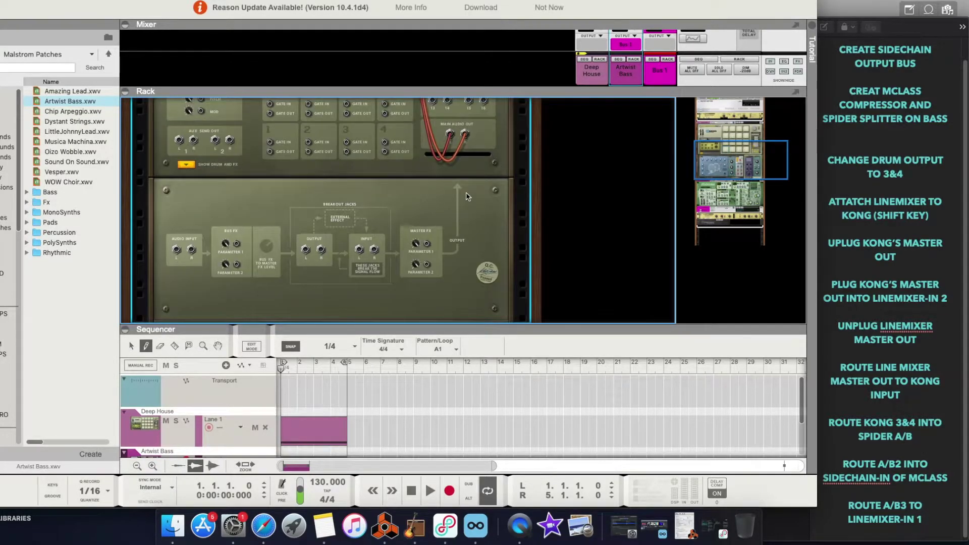
scroll(466, 196, up, 5)
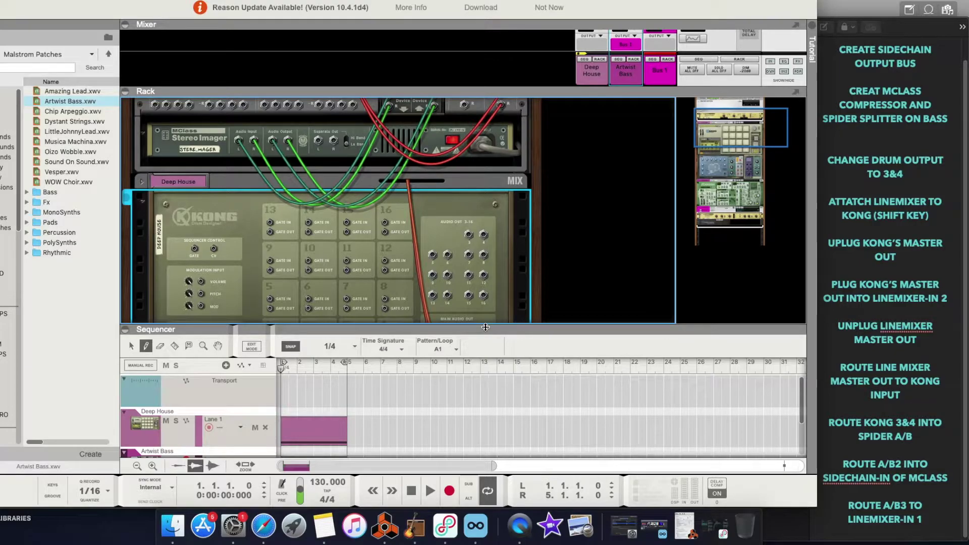
drag(486, 327, 482, 467)
scroll(400, 274, down, 2)
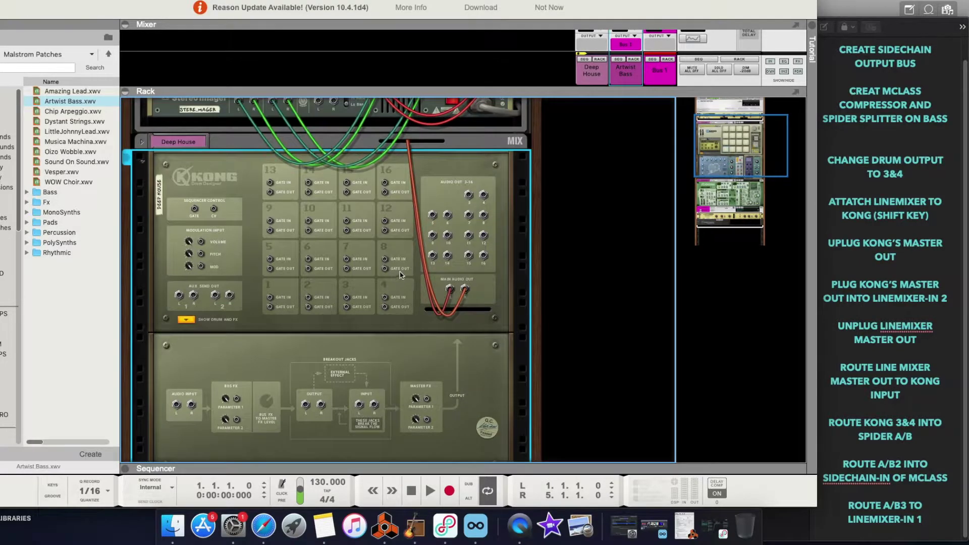
click(185, 321)
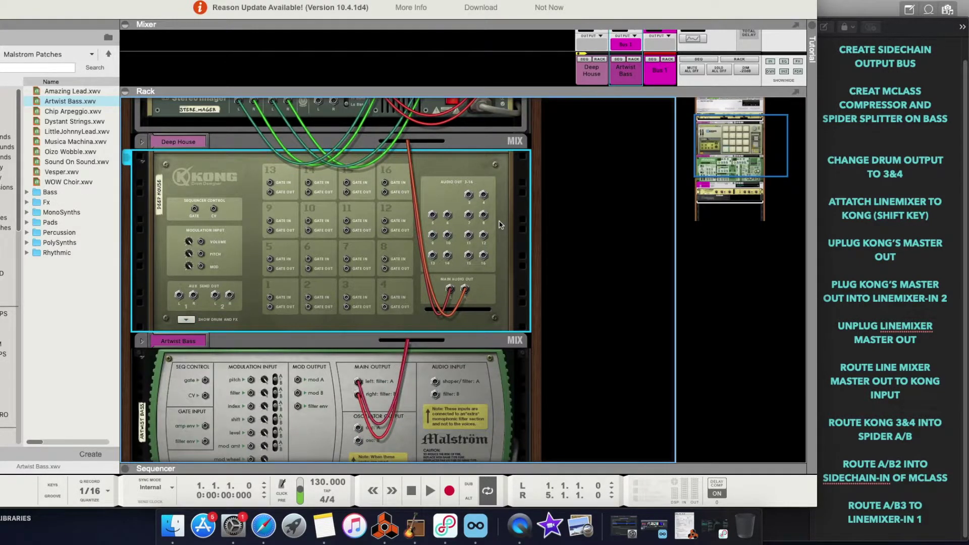
Add a Line Mixer 6:2 directly below Kong without automatic cable routing
scroll(500, 225, up, 2)
scroll(500, 225, down, 3)
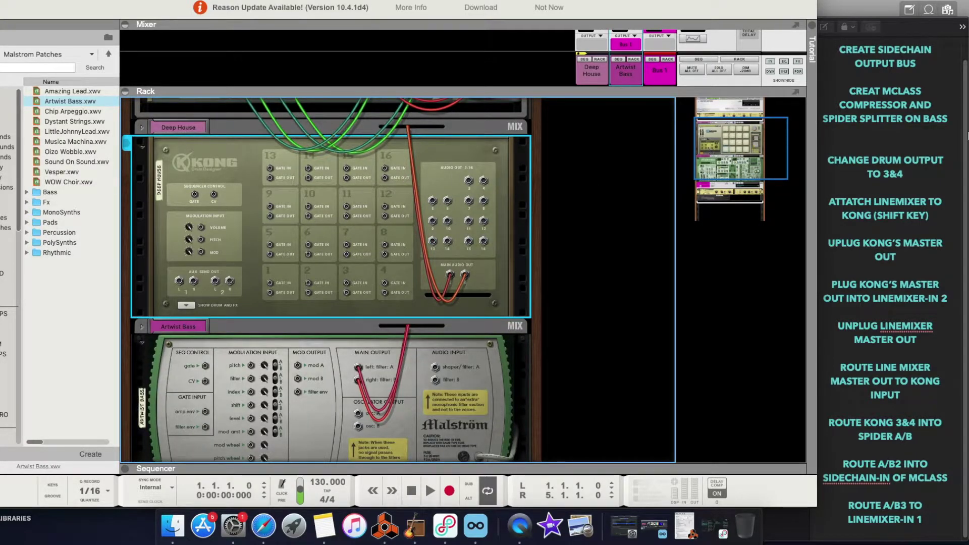
right_click(233, 169)
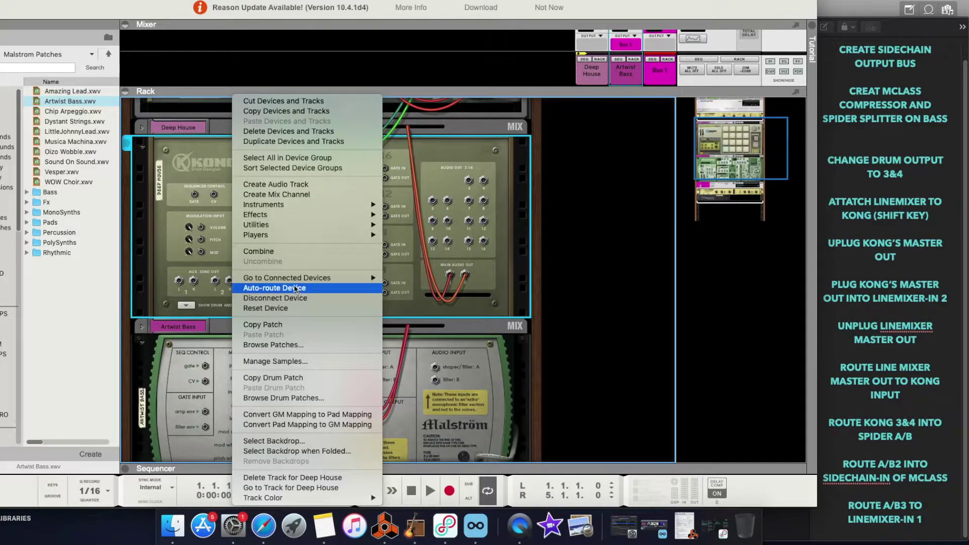
mouse_move(291, 226)
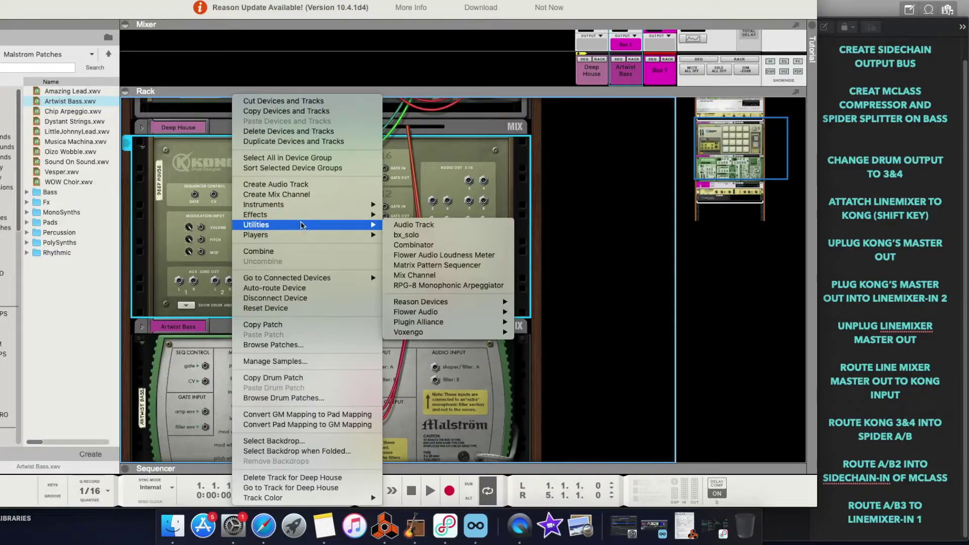
mouse_move(486, 304)
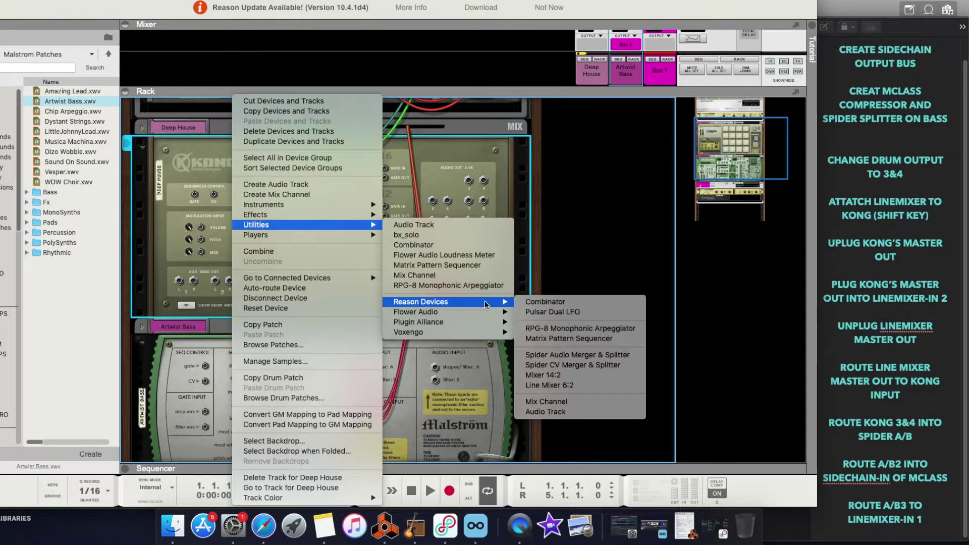
click(585, 389)
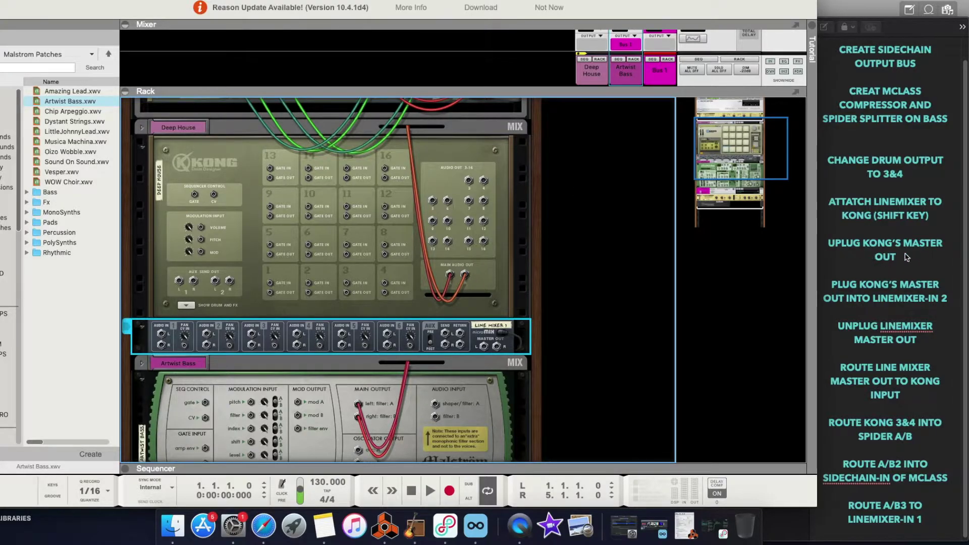
Unplug Kong's main audio out from its mix channel and route it to audio input 2 of the Line Mixer
click(450, 275)
drag(450, 276, 445, 303)
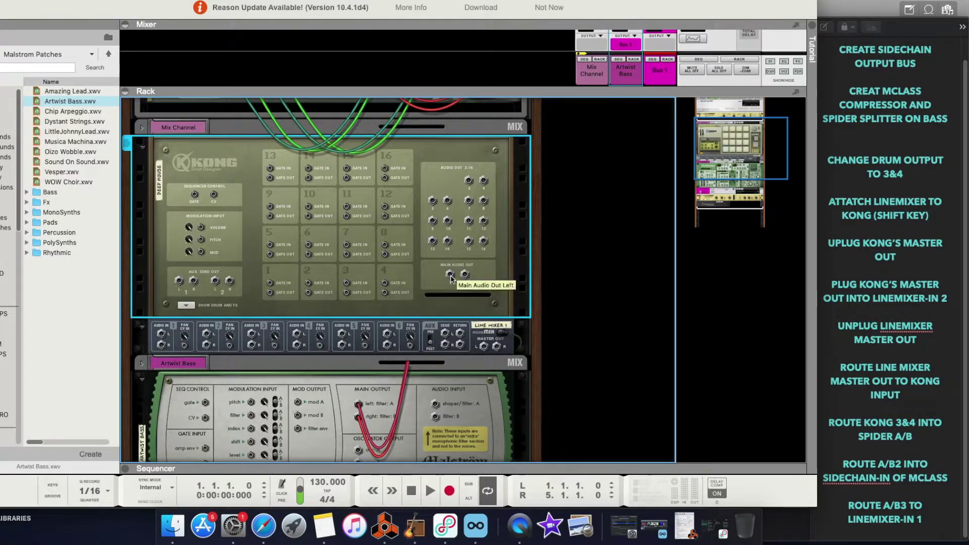
drag(451, 278, 207, 341)
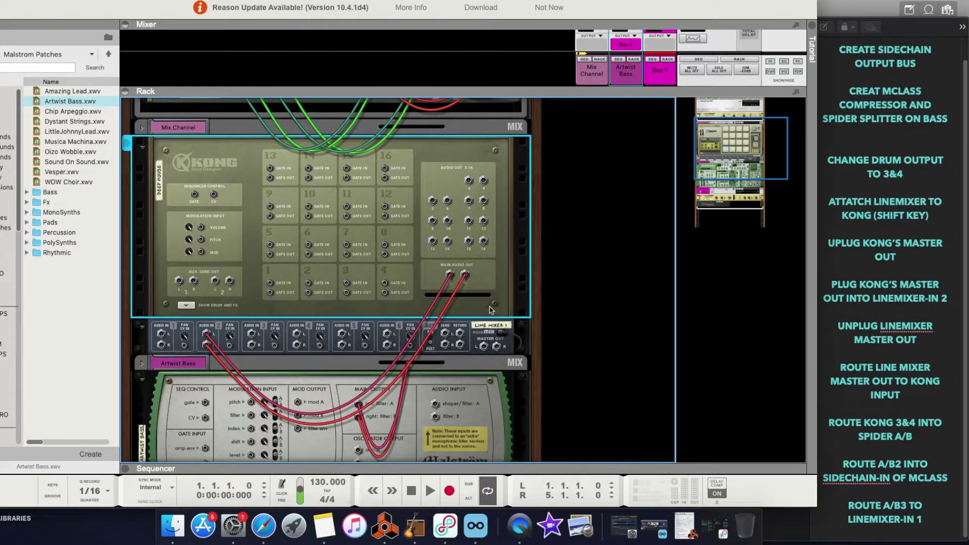
Examine the rear cabling of the rack, from the Master Section down to the Bus 1 compressor and Spider Audio
scroll(474, 306, down, 5)
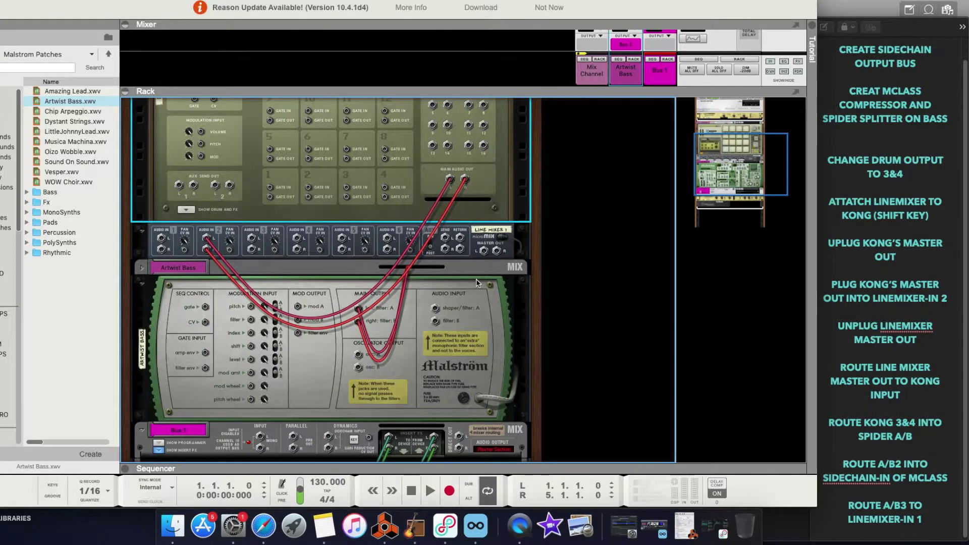
scroll(476, 273, down, 1)
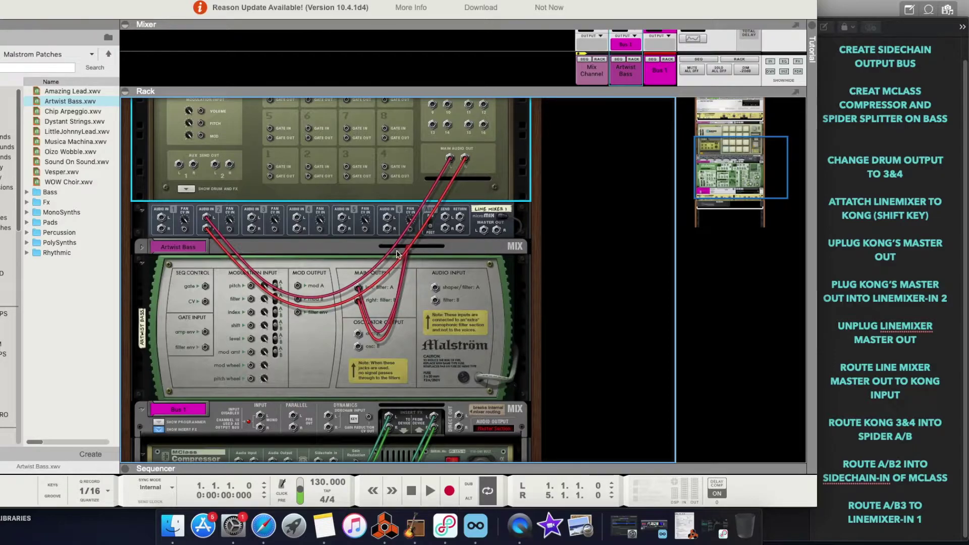
scroll(472, 257, down, 2)
scroll(474, 258, down, 3)
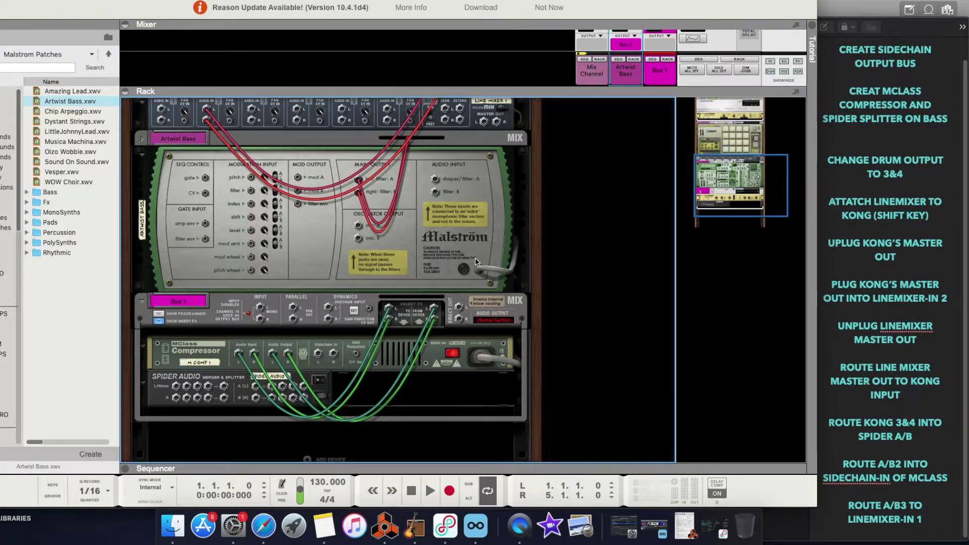
scroll(474, 258, up, 10)
scroll(475, 257, up, 7)
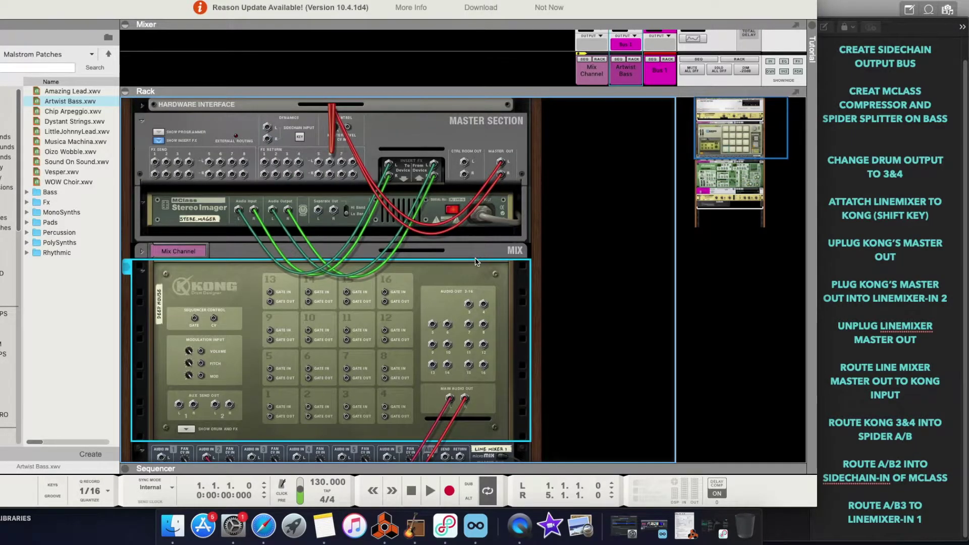
scroll(474, 258, down, 7)
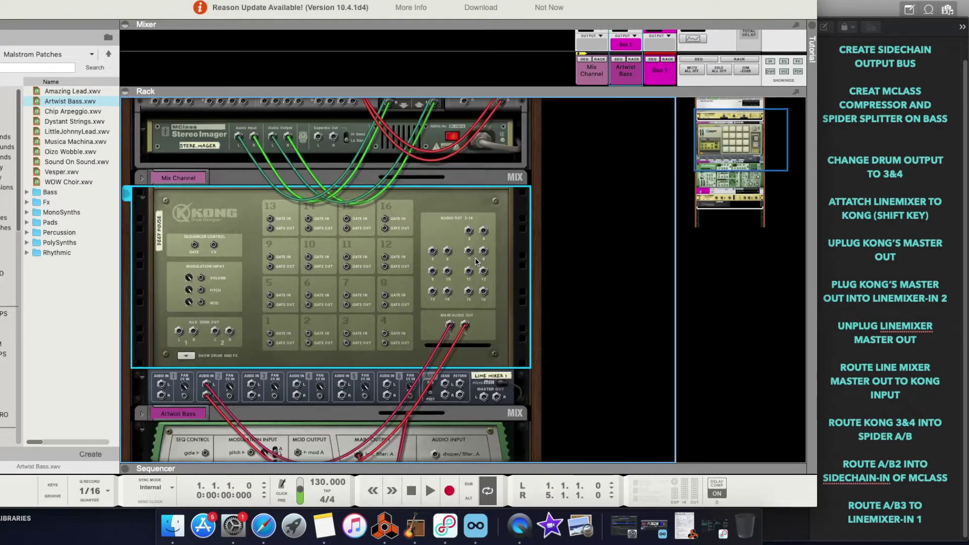
scroll(474, 261, down, 3)
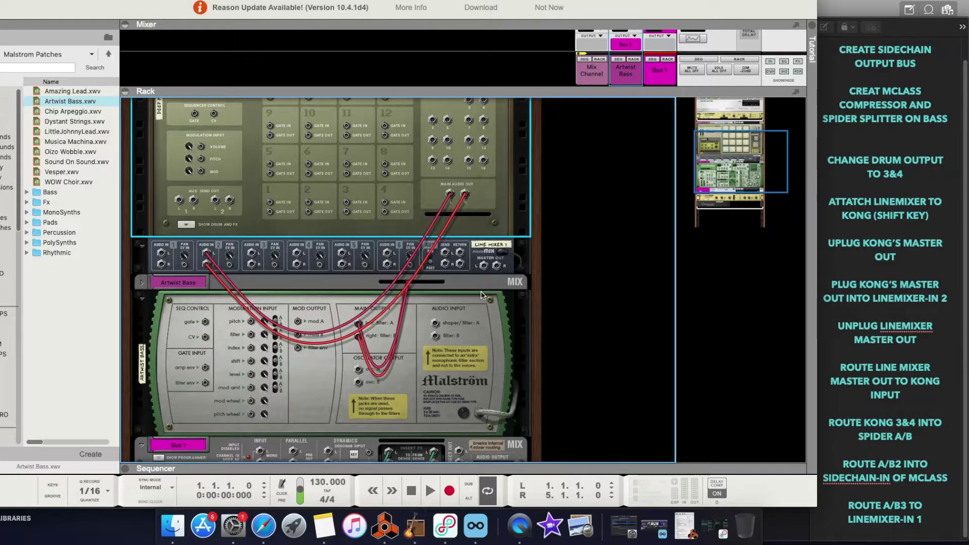
scroll(486, 291, down, 7)
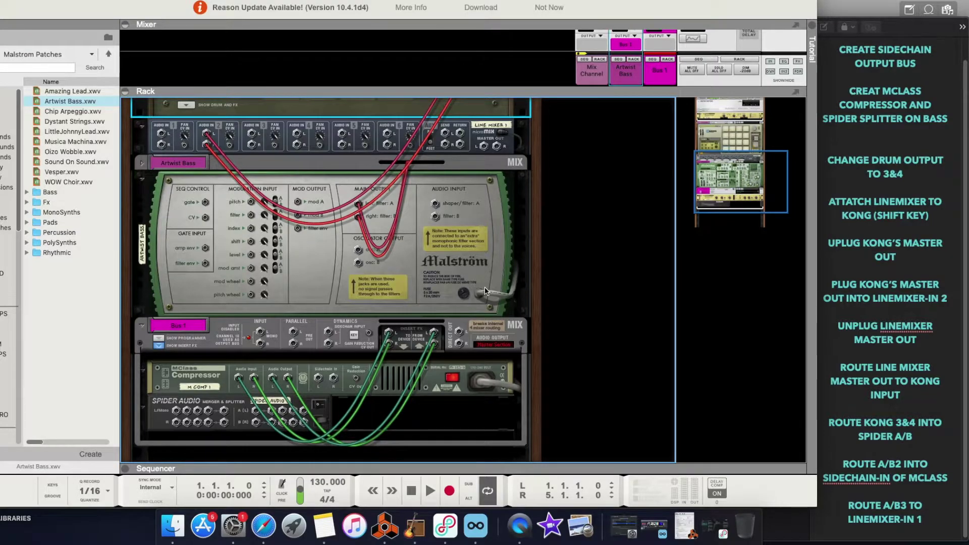
scroll(485, 291, up, 1)
scroll(484, 292, up, 6)
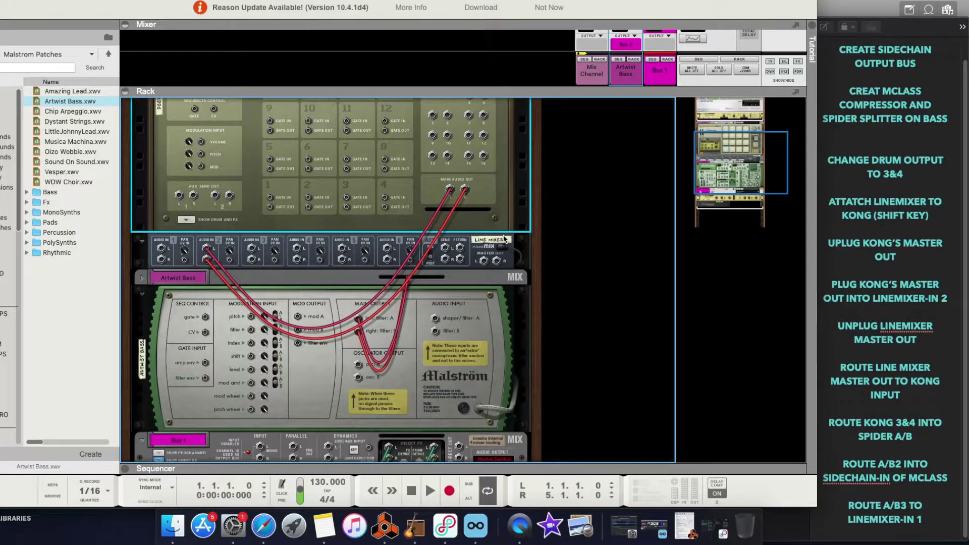
Unfold the mix channel above Kong and route the Line Mixer's master out to its input
drag(483, 261, 359, 294)
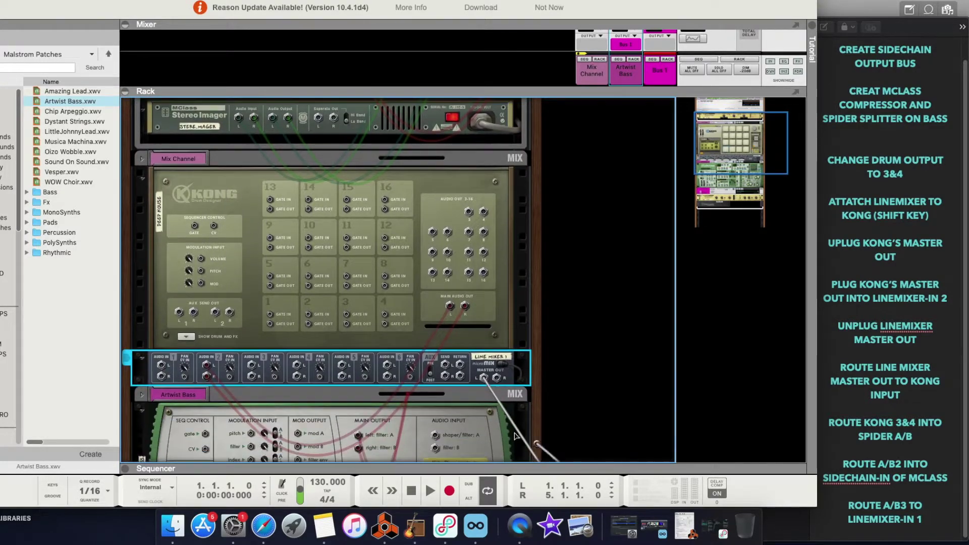
scroll(152, 160, down, 2)
click(150, 158)
drag(483, 398, 259, 165)
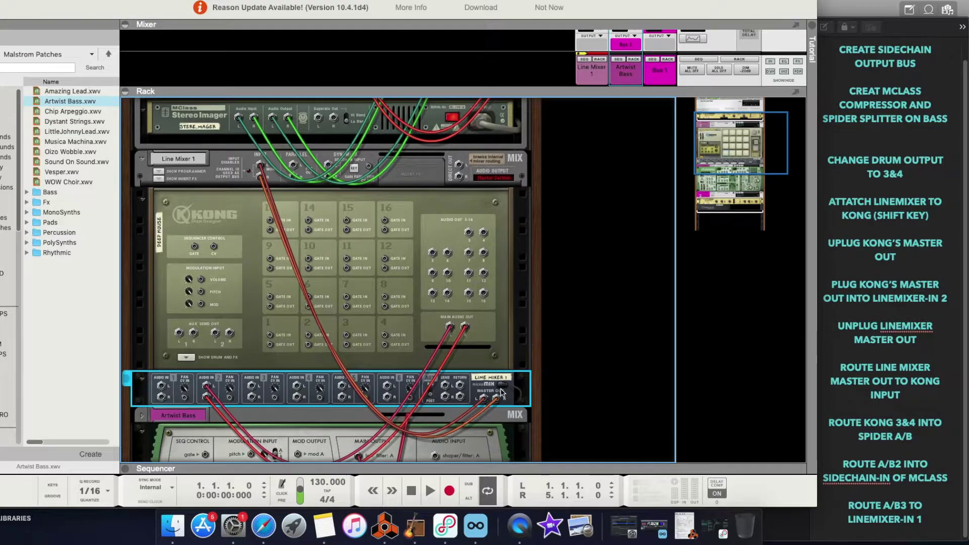
Route Kong's audio outputs 3 and 4 to the splitter inputs A and B of the Spider Audio
scroll(905, 329, down, 1)
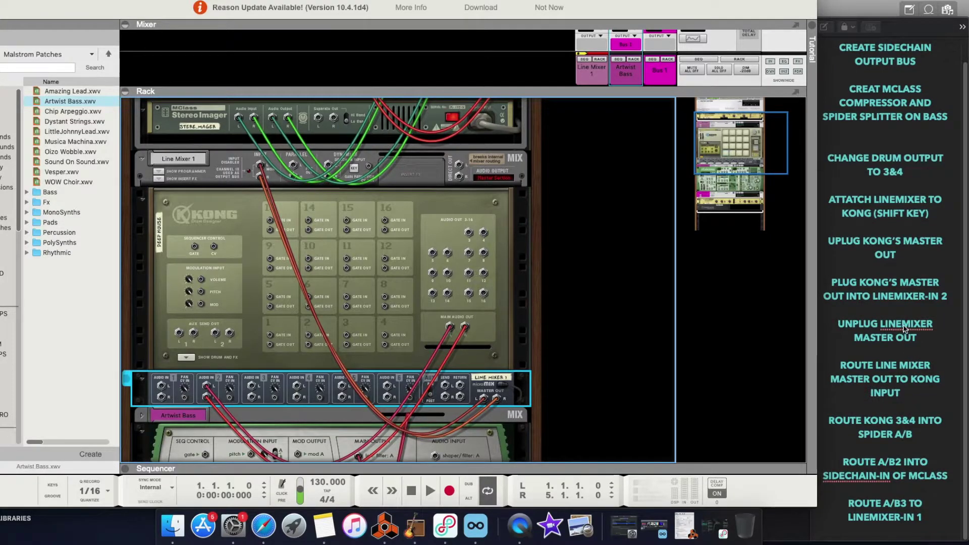
scroll(734, 368, down, 4)
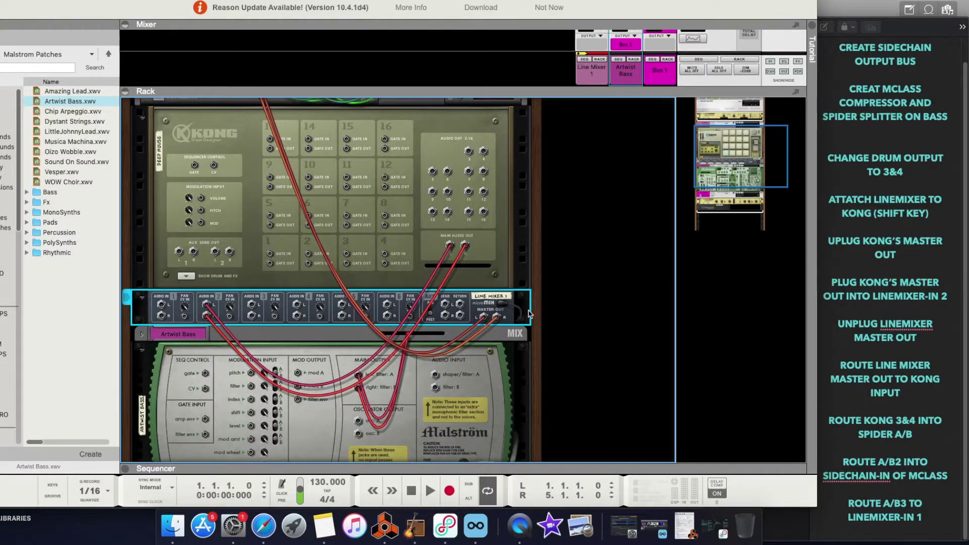
scroll(464, 328, up, 5)
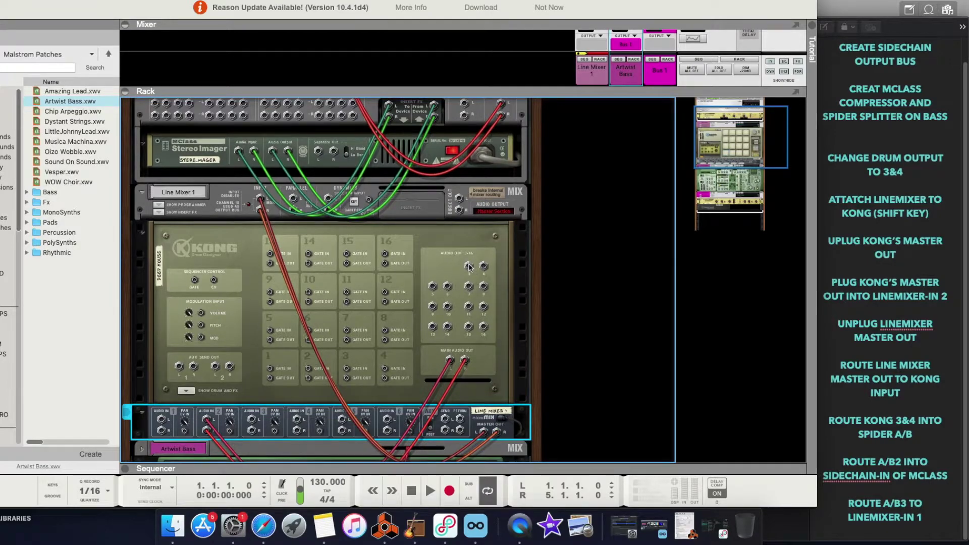
drag(470, 266, 257, 348)
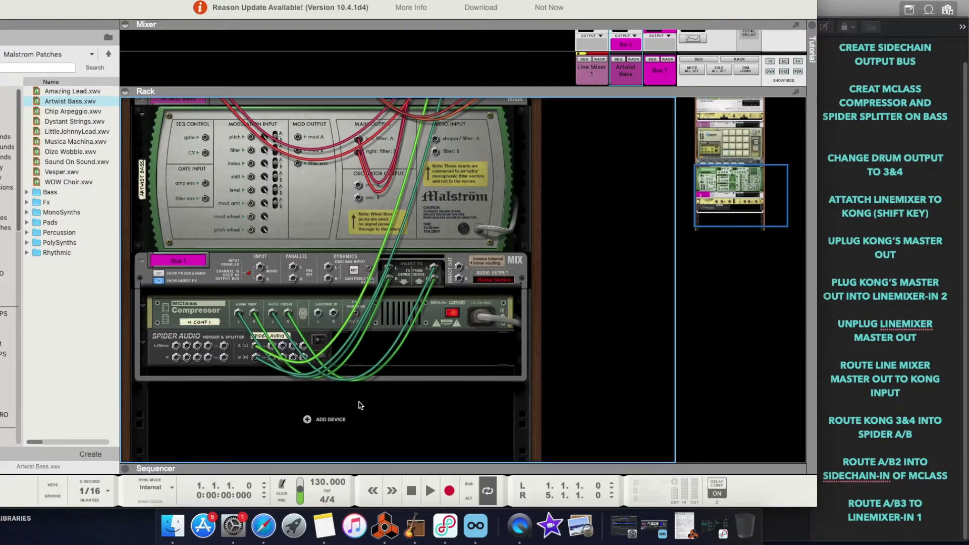
Reduce the cable clutter in the rack and route the Spider's A/B split output 2 to the MClass Compressor's sidechain input
key(k)
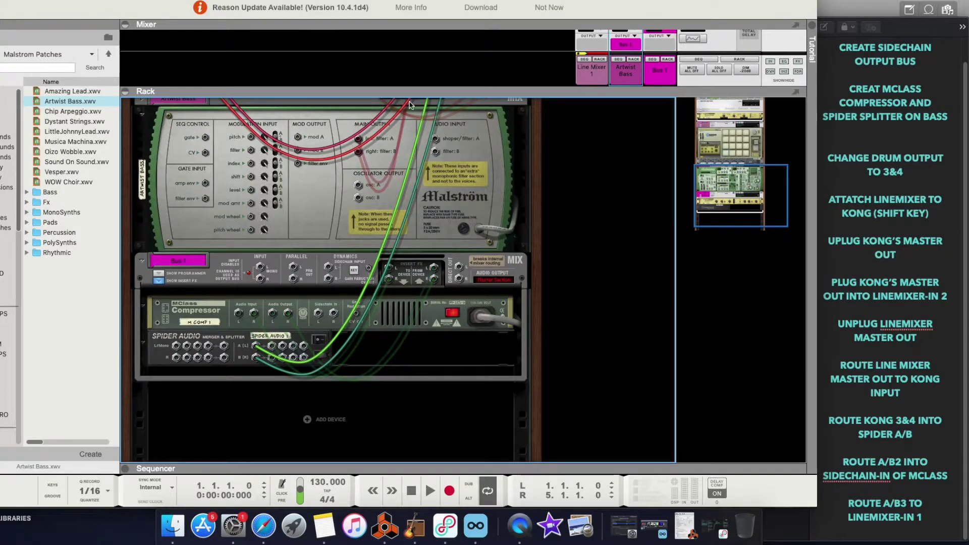
key(k)
key(k)
key(k)
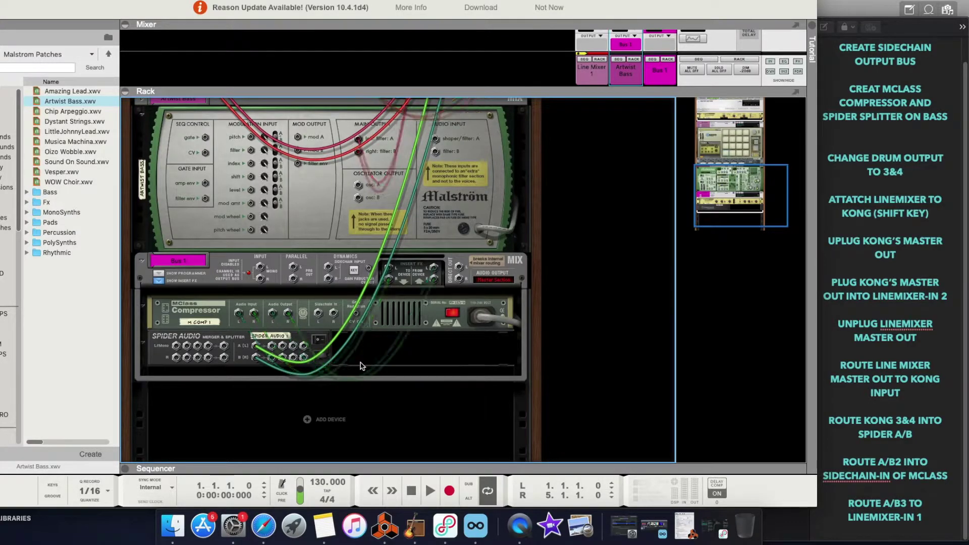
key(k)
drag(273, 348, 321, 317)
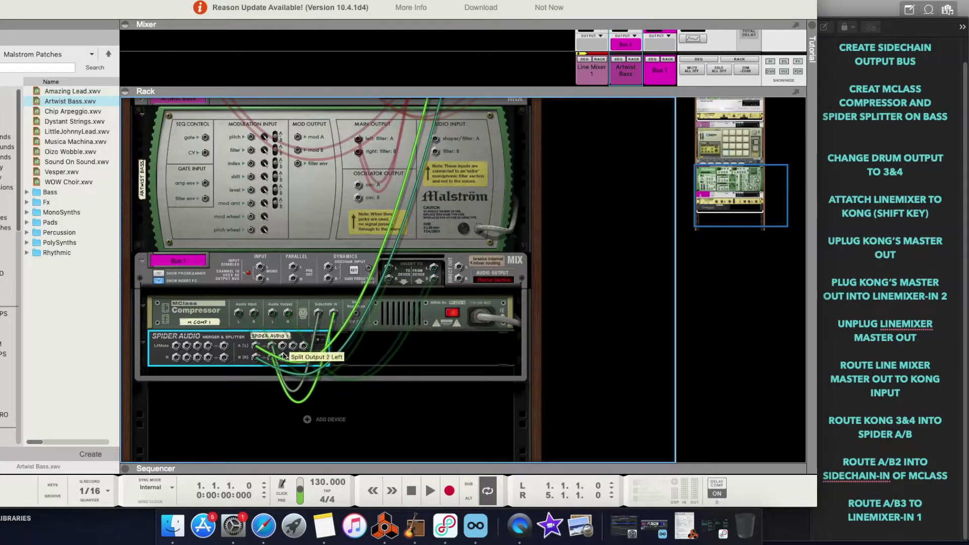
Route the Spider's A/B split output 3 to audio input 1 of the Line Mixer and flip the rack to its front
drag(282, 347, 161, 314)
scroll(312, 270, down, 5)
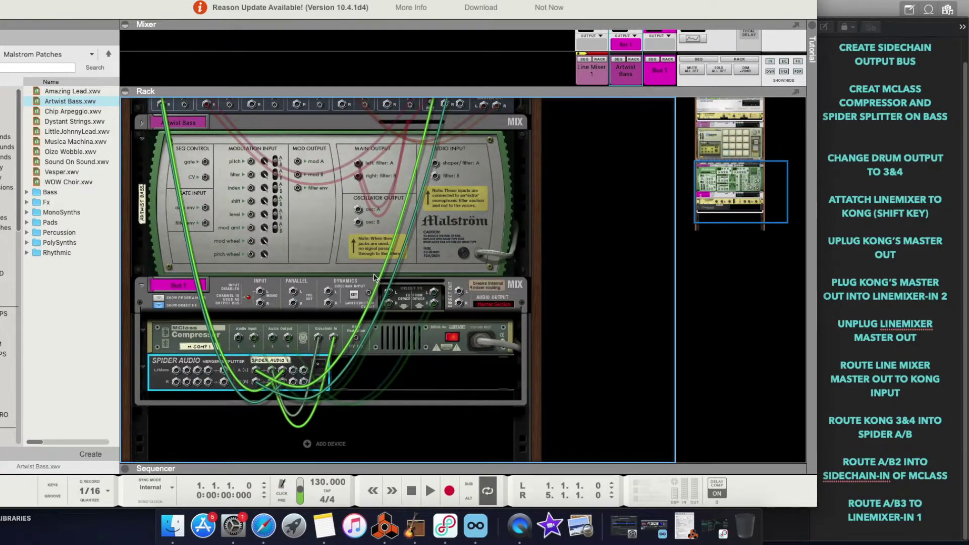
key(Tab)
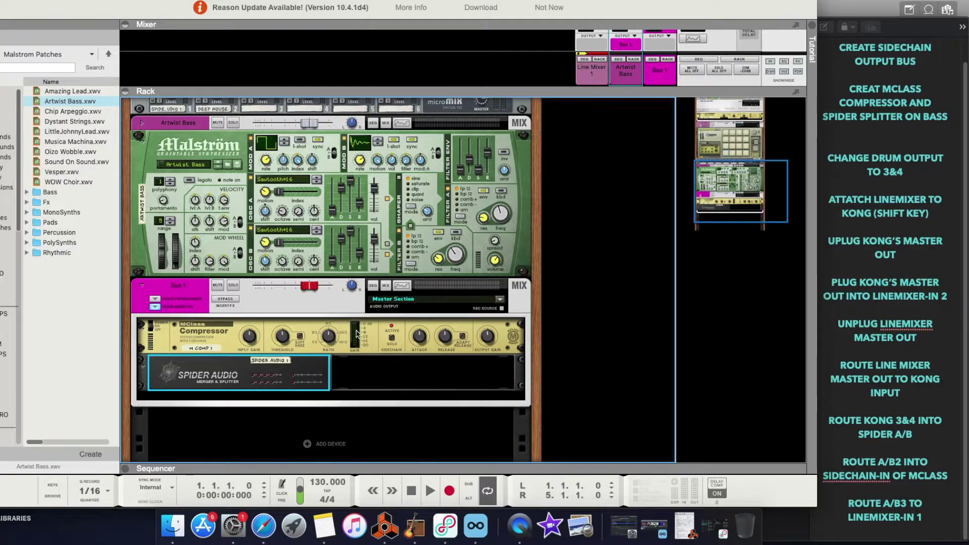
Adjust the threshold, ratio and release of the MClass Compressor on Bus 1
click(251, 337)
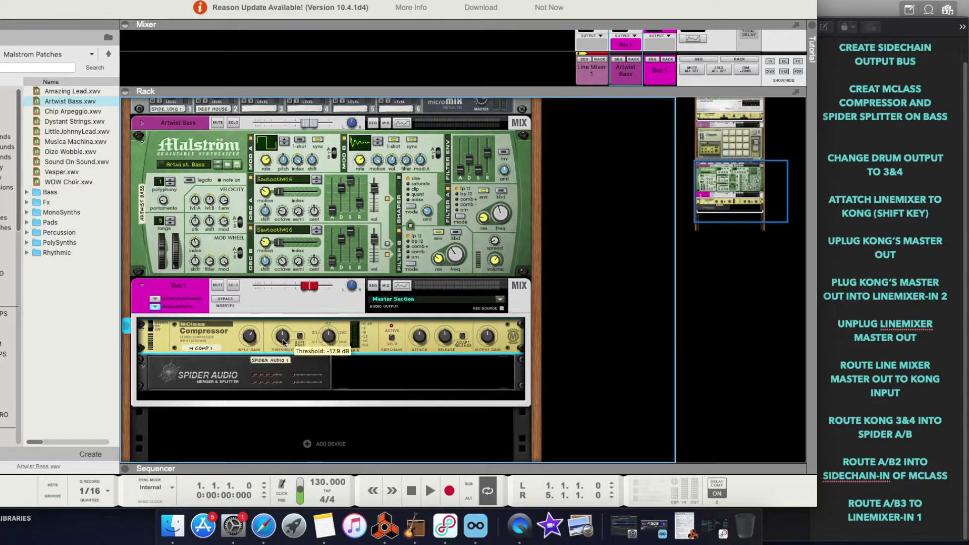
drag(283, 343, 290, 353)
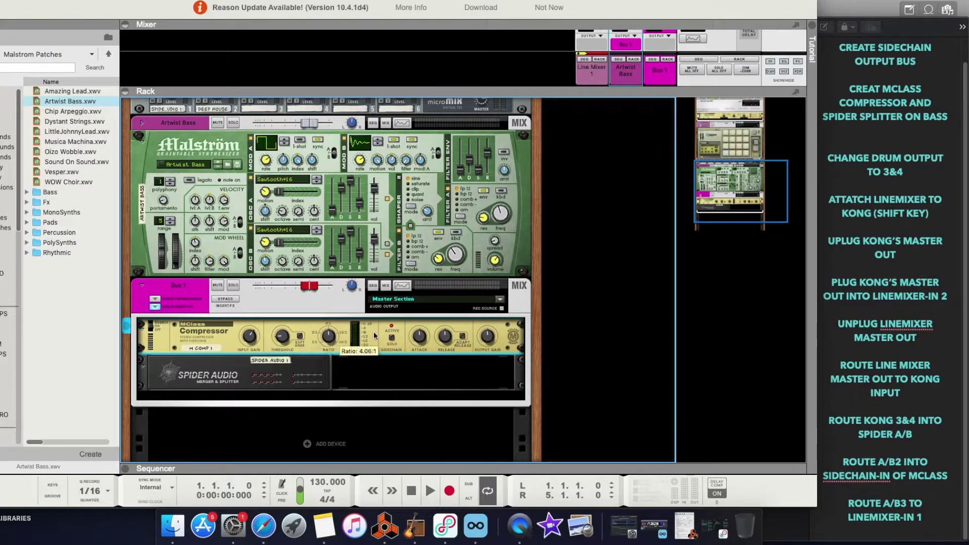
drag(331, 345, 329, 333)
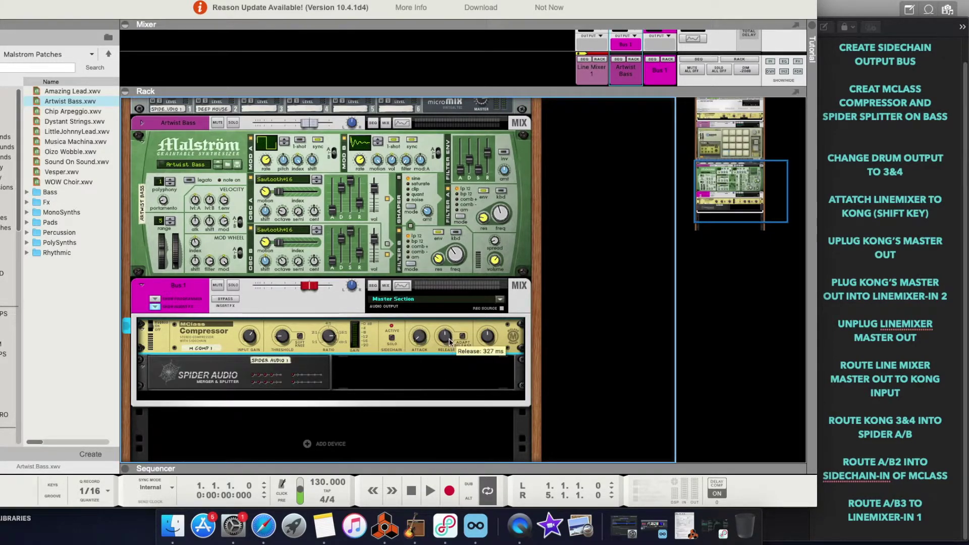
drag(446, 337, 444, 332)
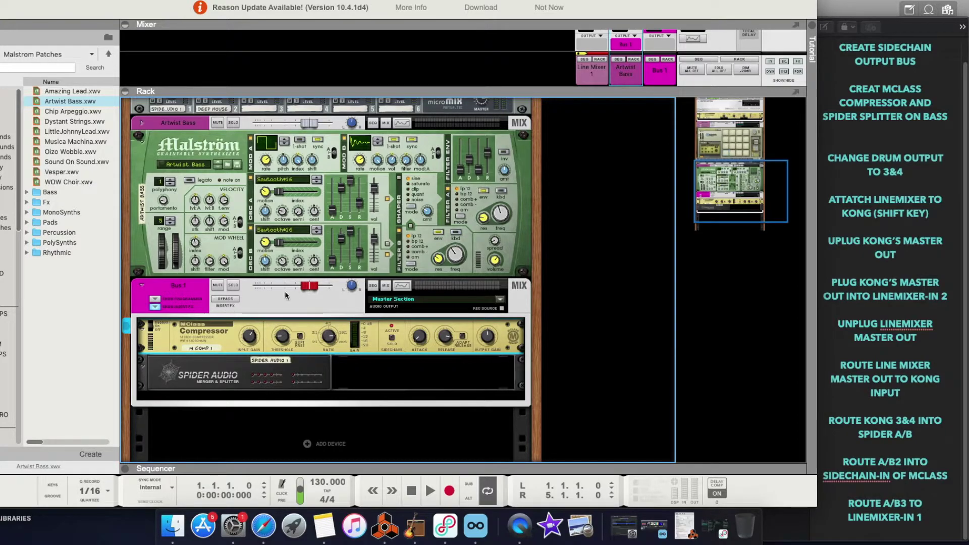
Play the loop and examine the gain meter of the MClass Compressor on Bus 1
scroll(433, 171, up, 3)
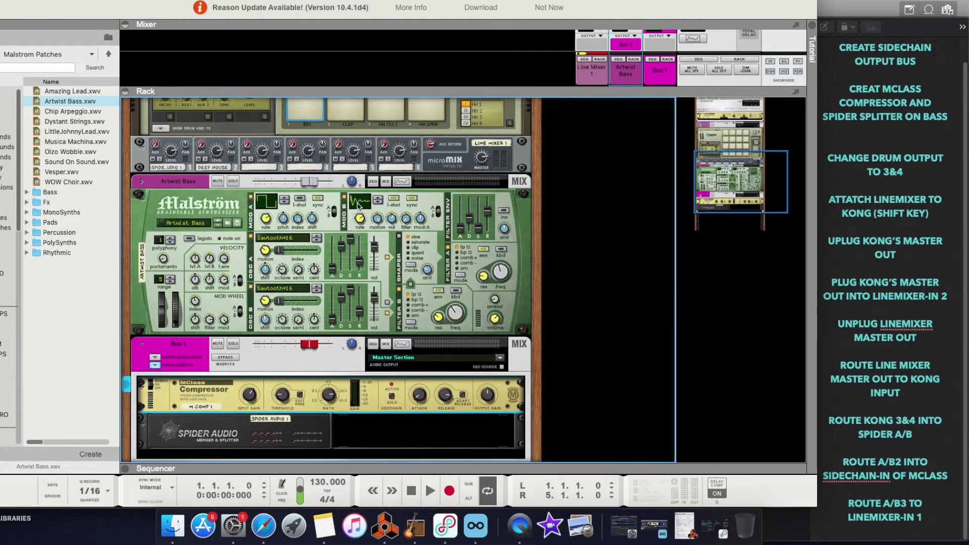
click(429, 491)
scroll(404, 361, down, 2)
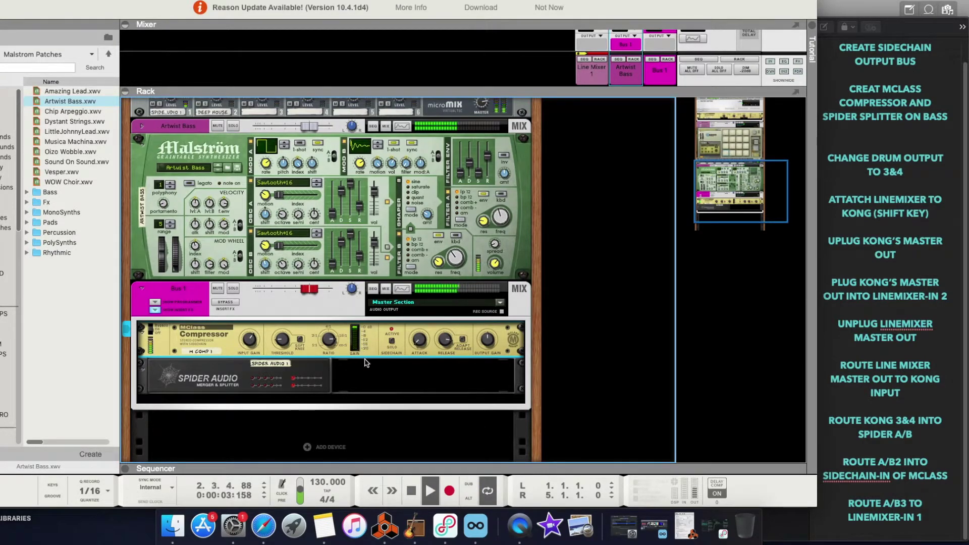
scroll(366, 362, down, 1)
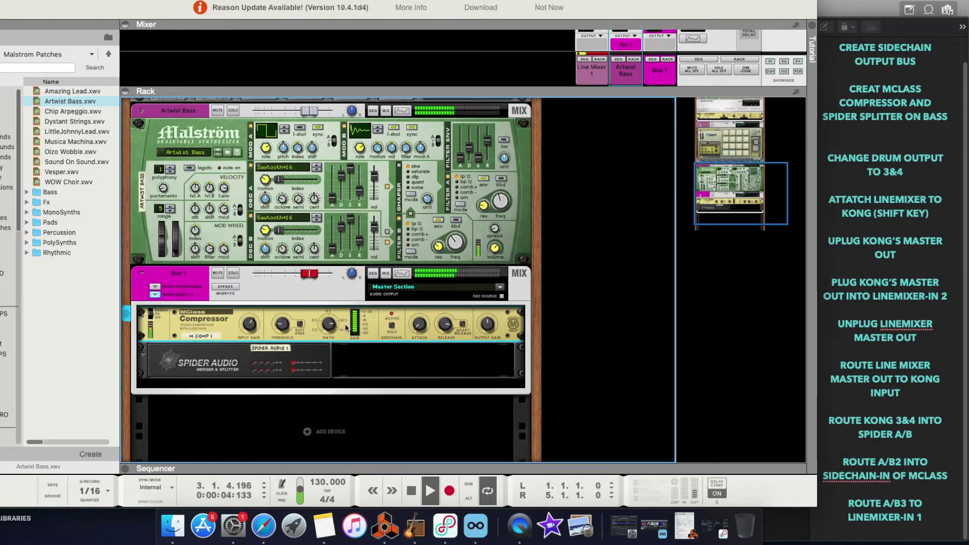
Compare the sound with the MClass Compressor bypassed and switched on during playback, and stop the playback
click(153, 317)
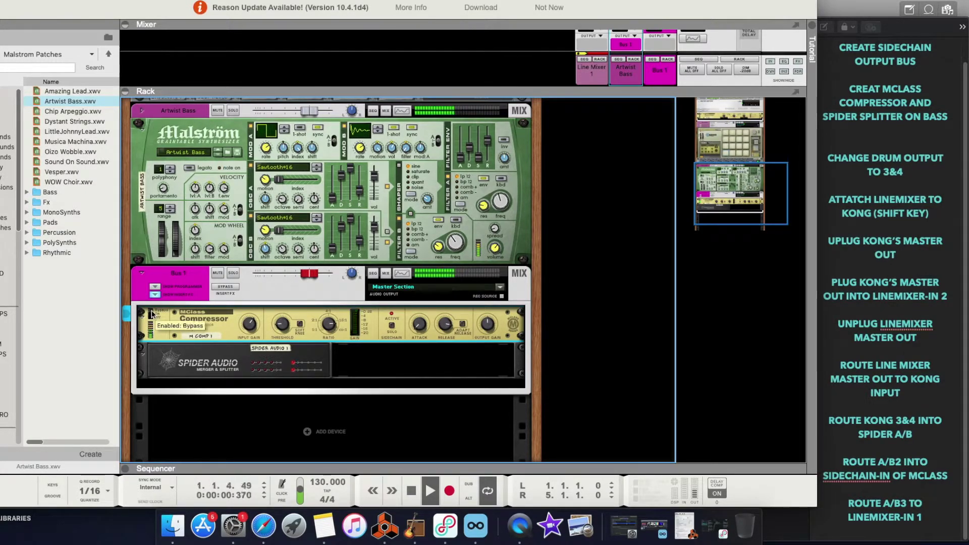
click(152, 316)
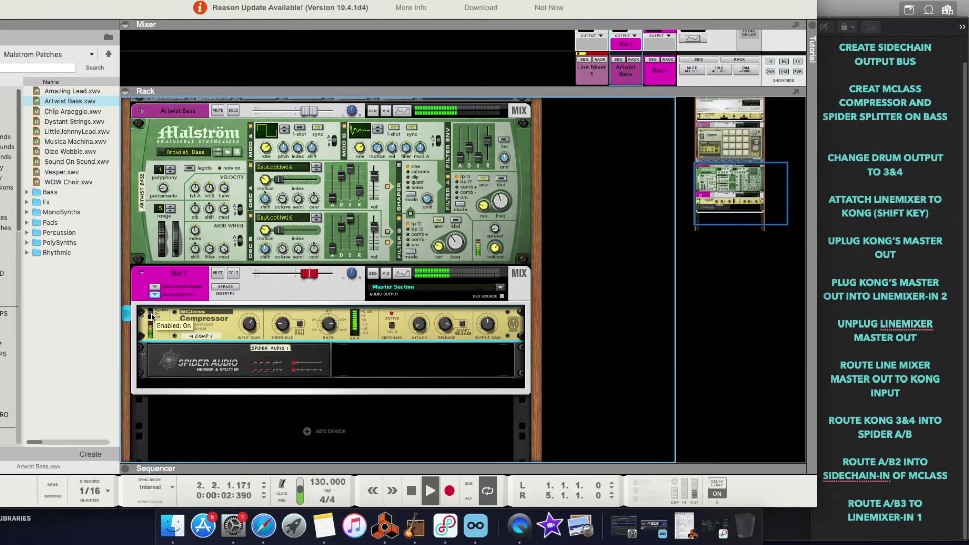
click(153, 316)
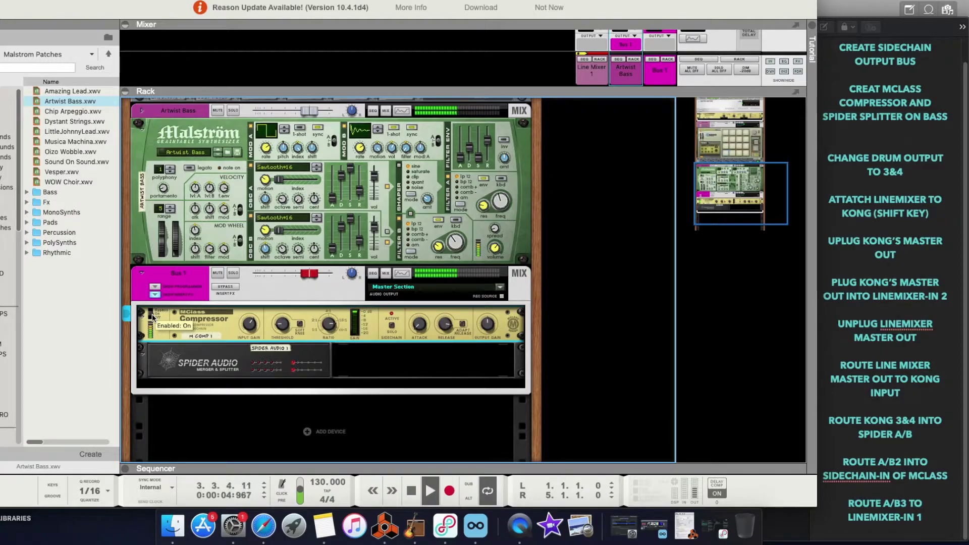
click(152, 316)
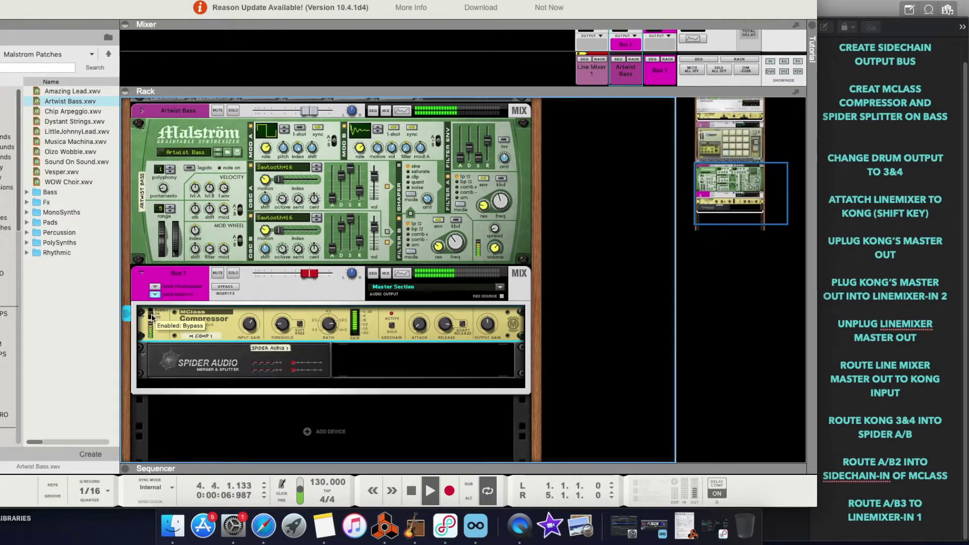
click(418, 489)
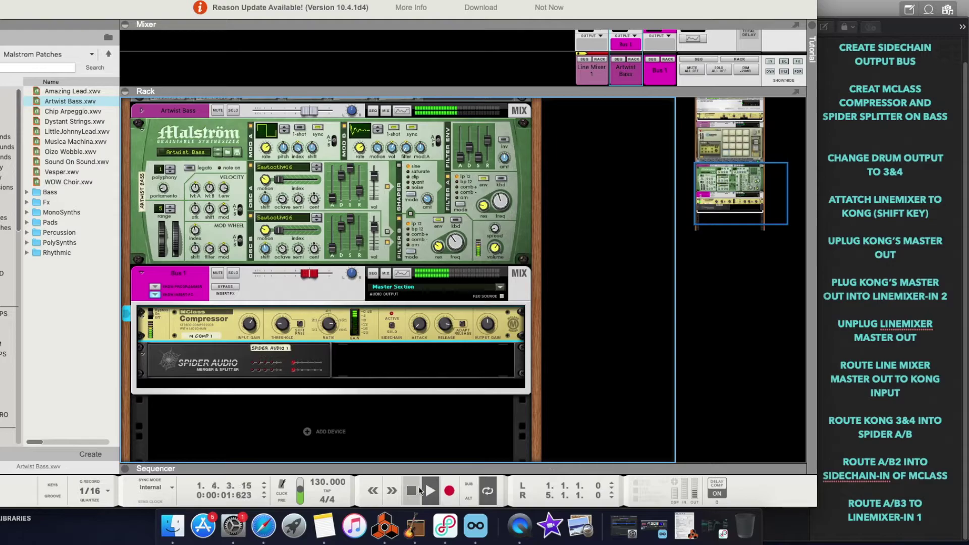
Enlarge the mixer area slightly and bring the Bus 1 compressor and splitter into view in the rack
drag(652, 90, 653, 211)
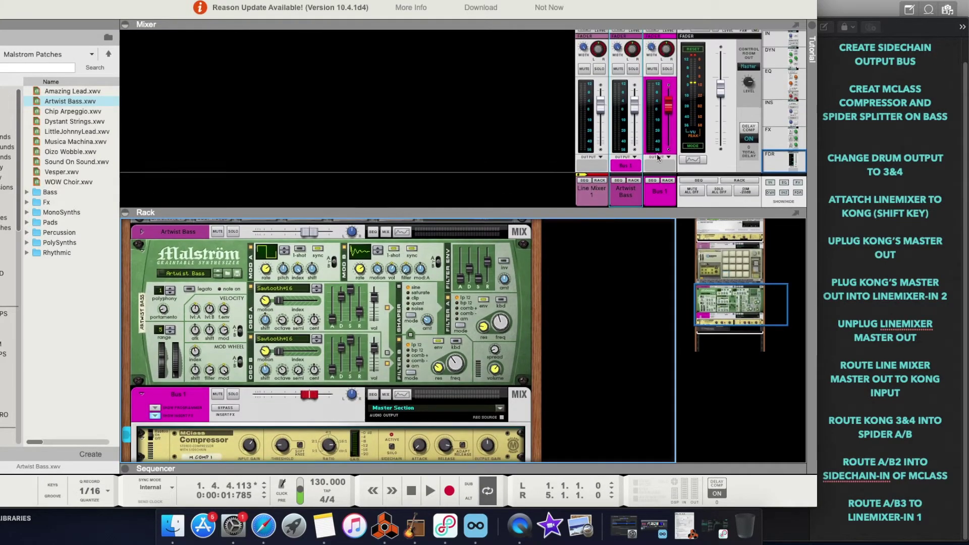
drag(539, 216, 538, 136)
scroll(299, 390, down, 3)
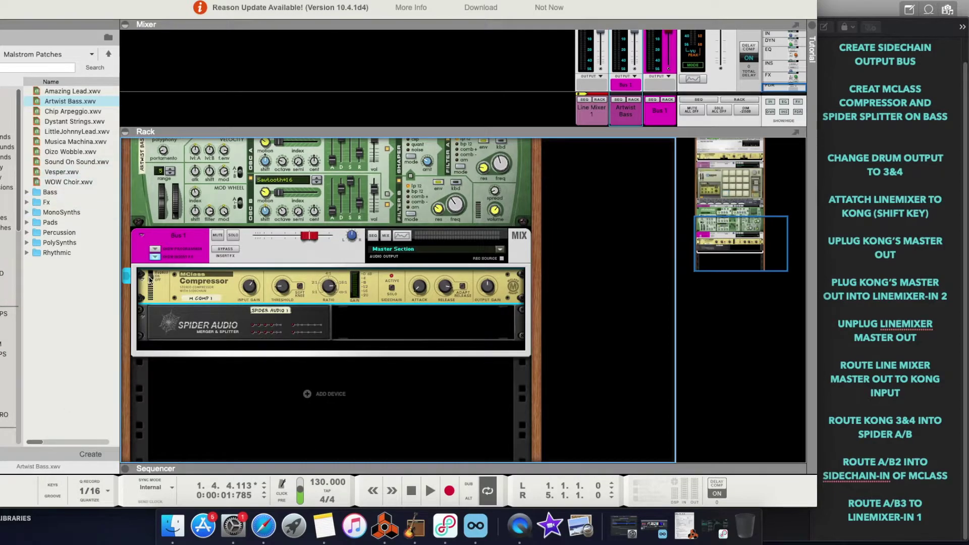
Reveal the sequencer and add a new Malström Graintable Synthesizer instrument track below Artwist Bass
right_click(318, 400)
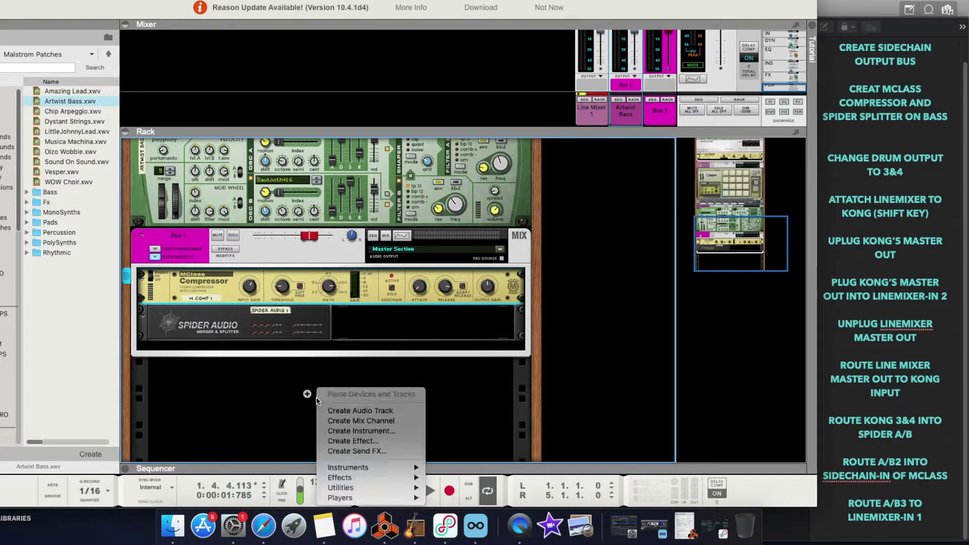
click(497, 467)
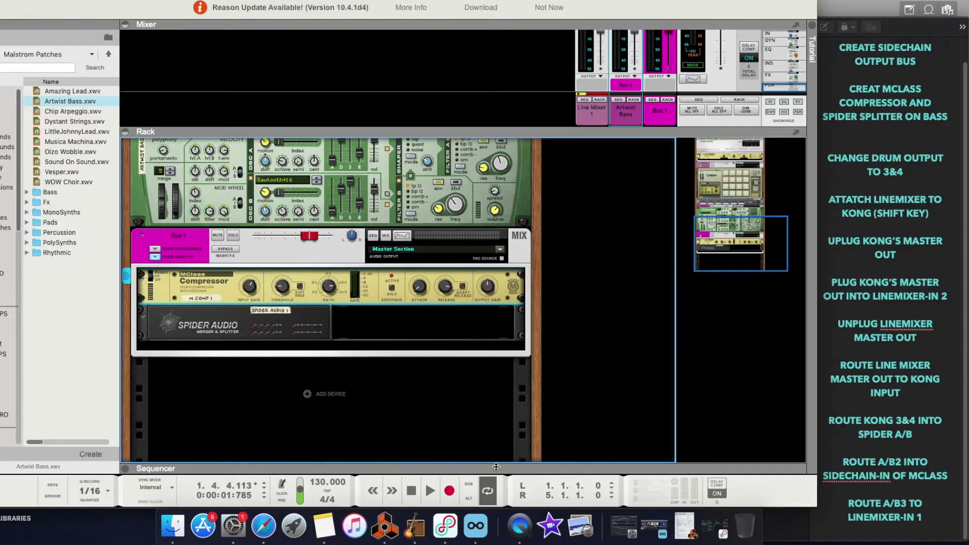
drag(497, 468, 497, 356)
click(234, 443)
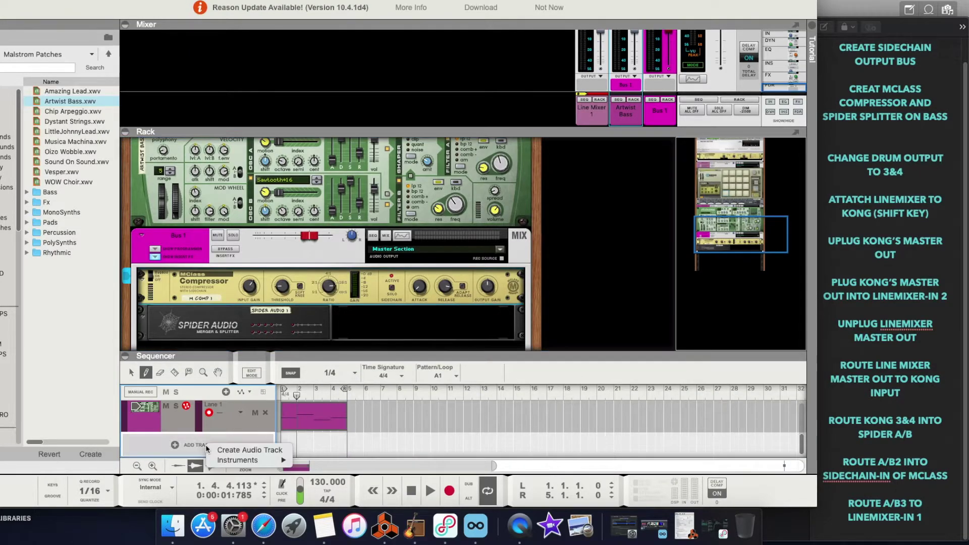
mouse_move(247, 459)
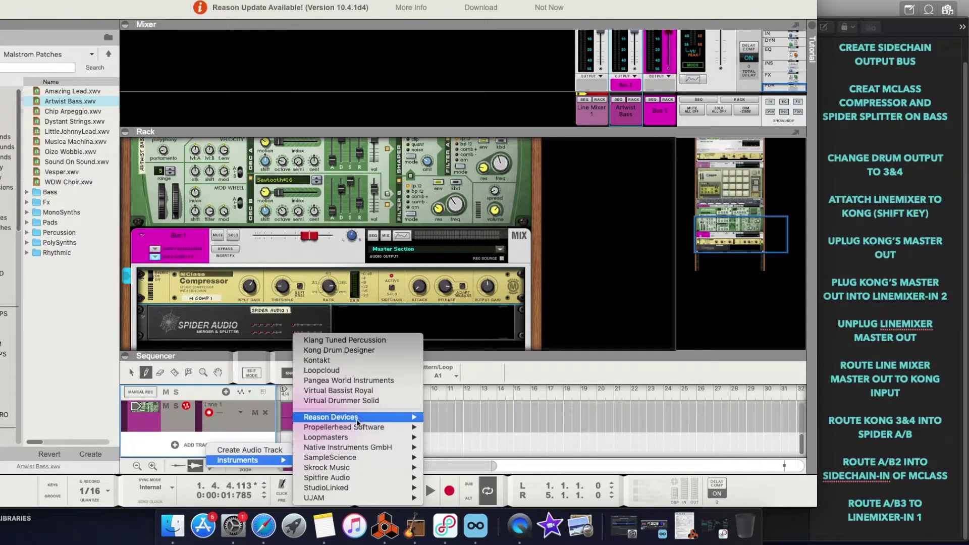
mouse_move(360, 418)
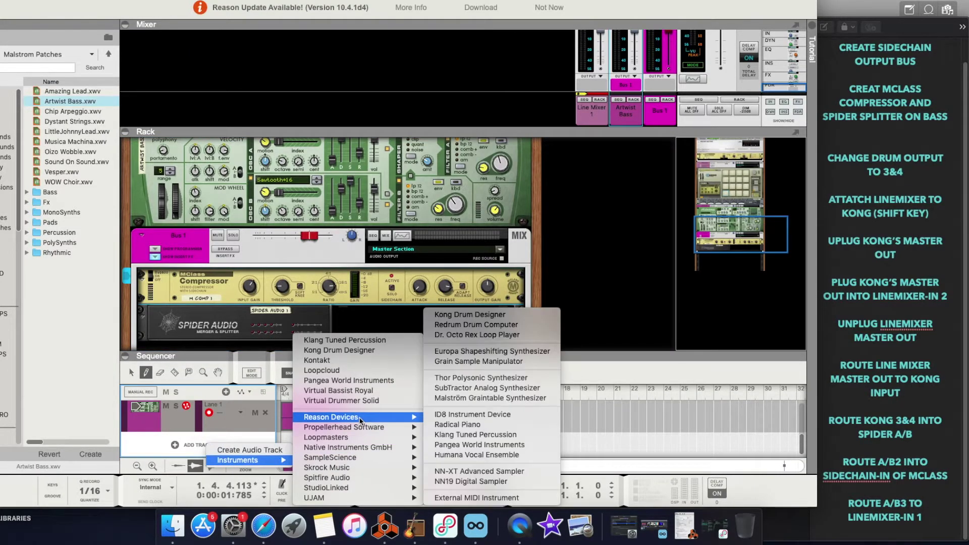
click(498, 398)
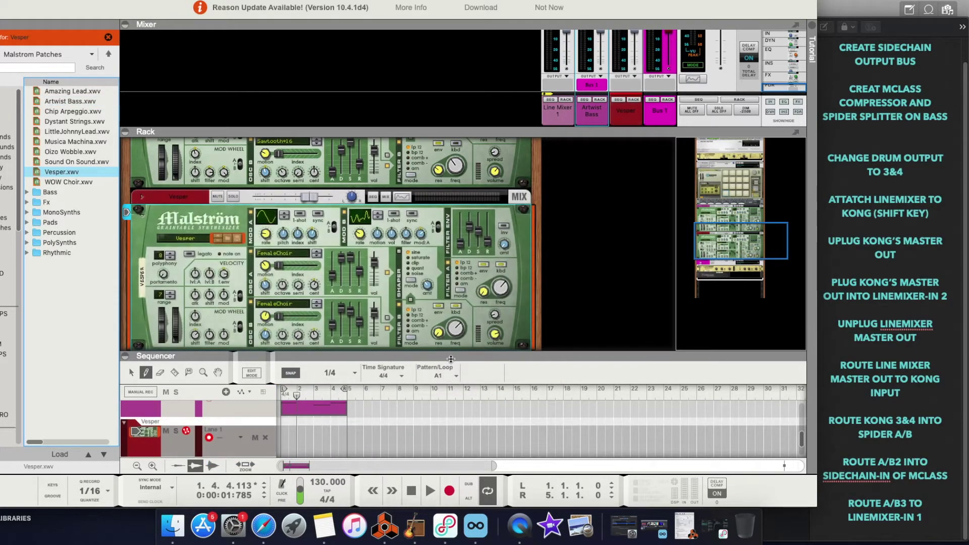
Enlarge the sequencer and copy the Artwist Bass clip onto the Vesper track at bar 1
drag(443, 360, 443, 257)
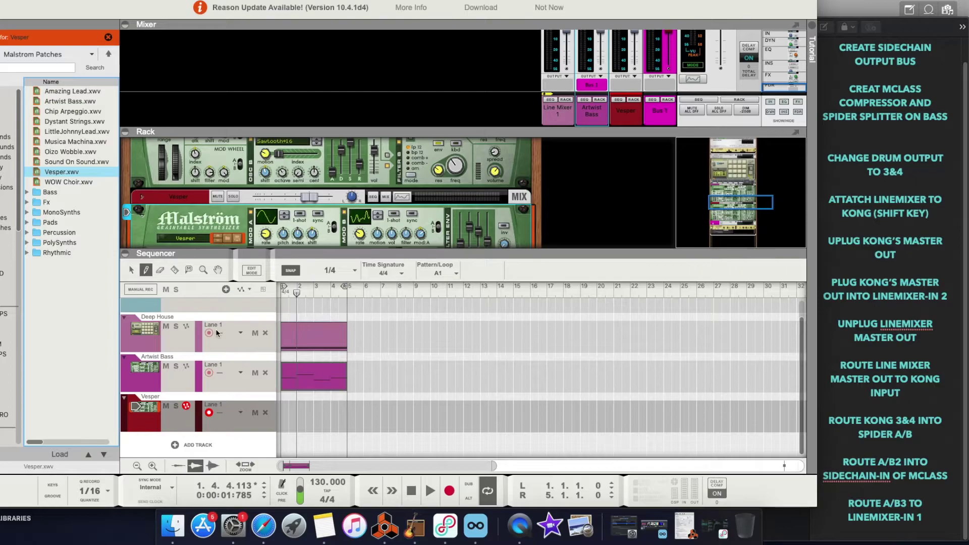
click(132, 270)
click(305, 380)
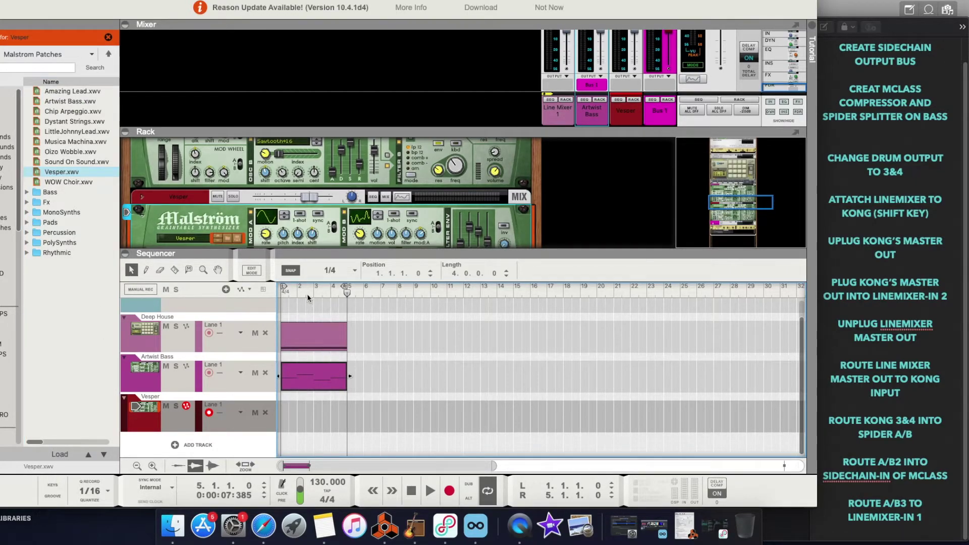
click(241, 407)
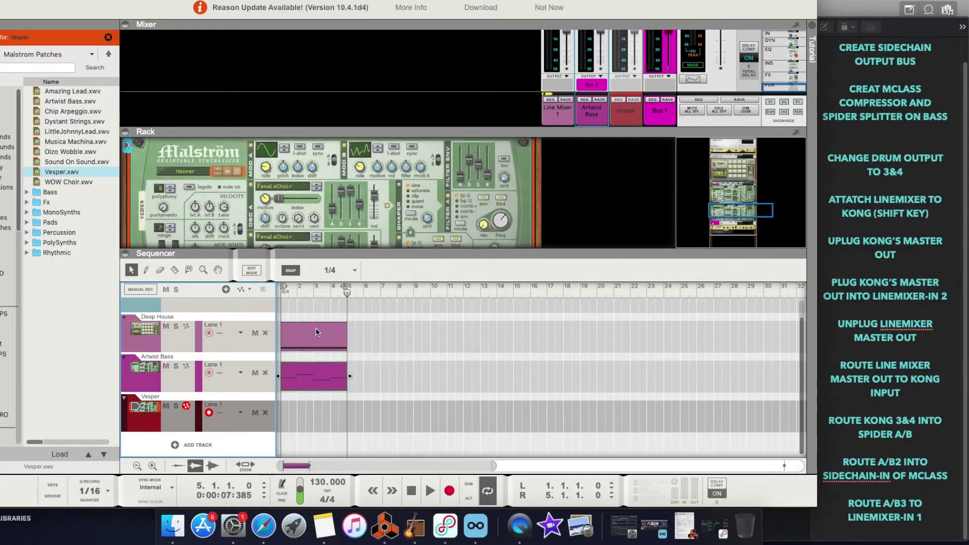
key(super+d)
drag(394, 378, 327, 418)
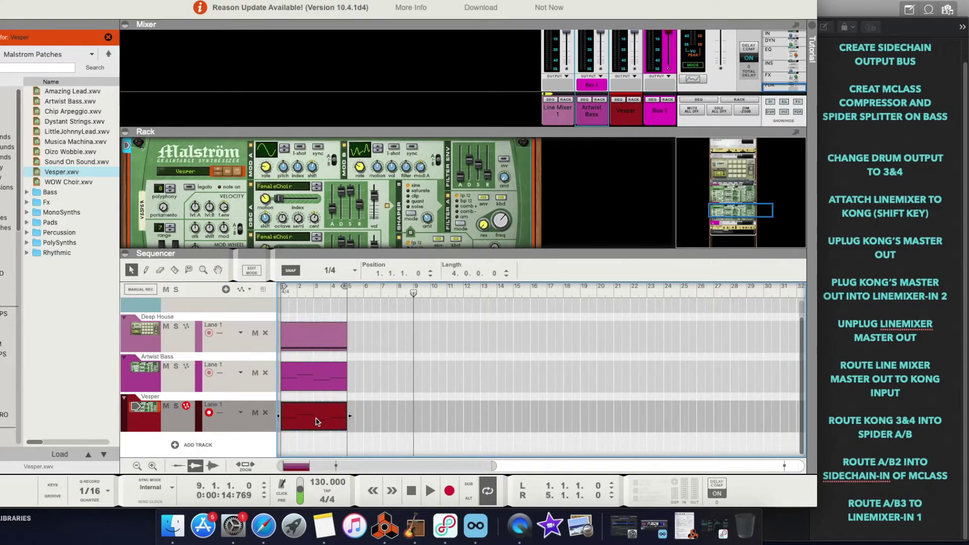
Transpose all notes in the Vesper clip up one octave so the first note is B 2, and close the clip
double_click(317, 422)
scroll(477, 359, up, 5)
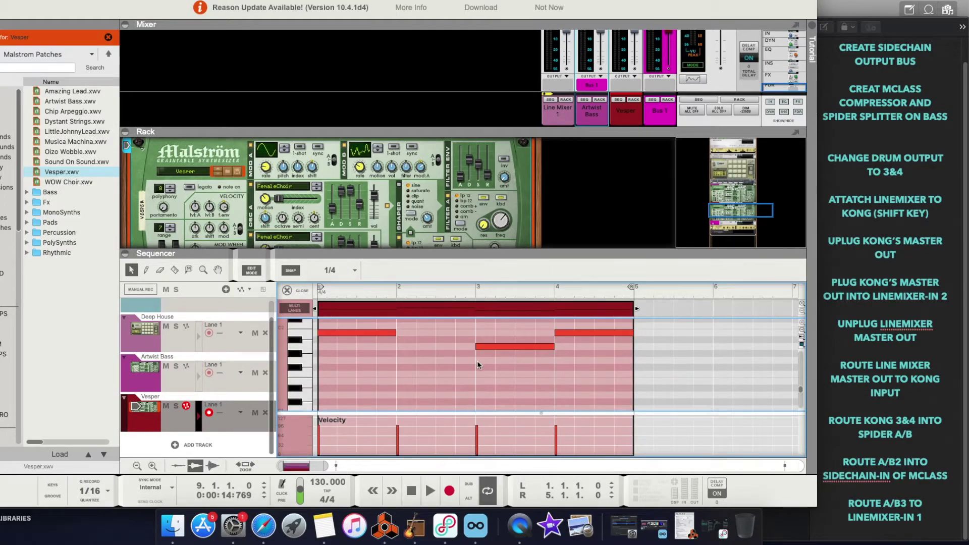
drag(330, 389, 610, 340)
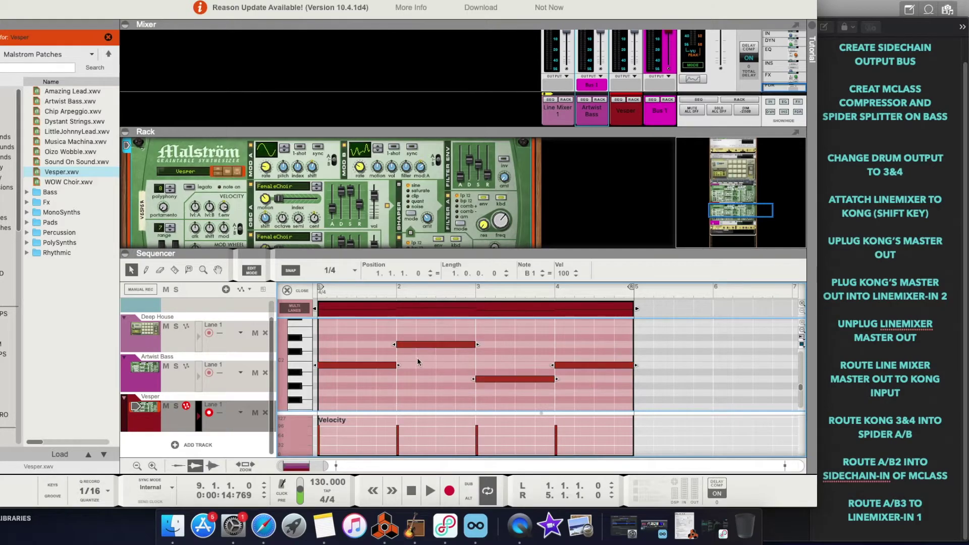
drag(409, 348, 405, 337)
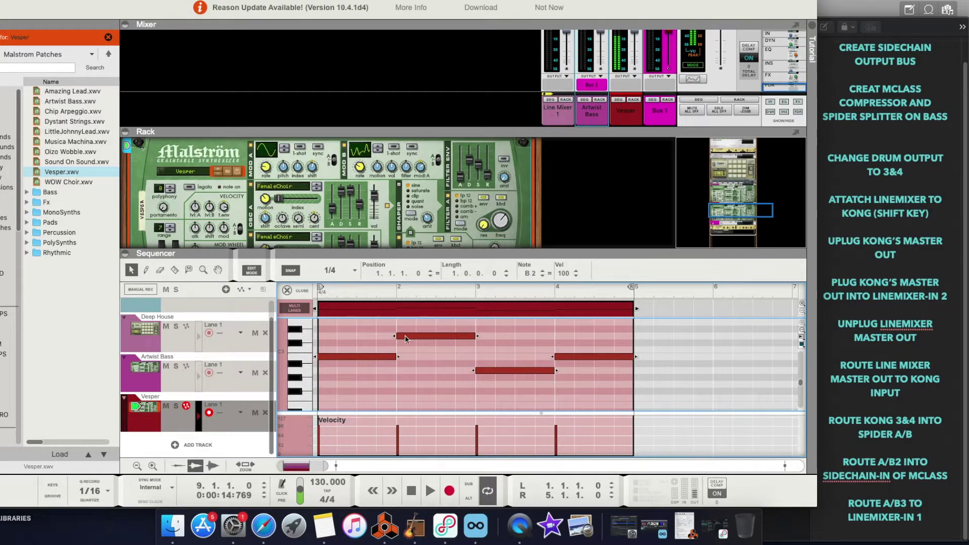
click(293, 290)
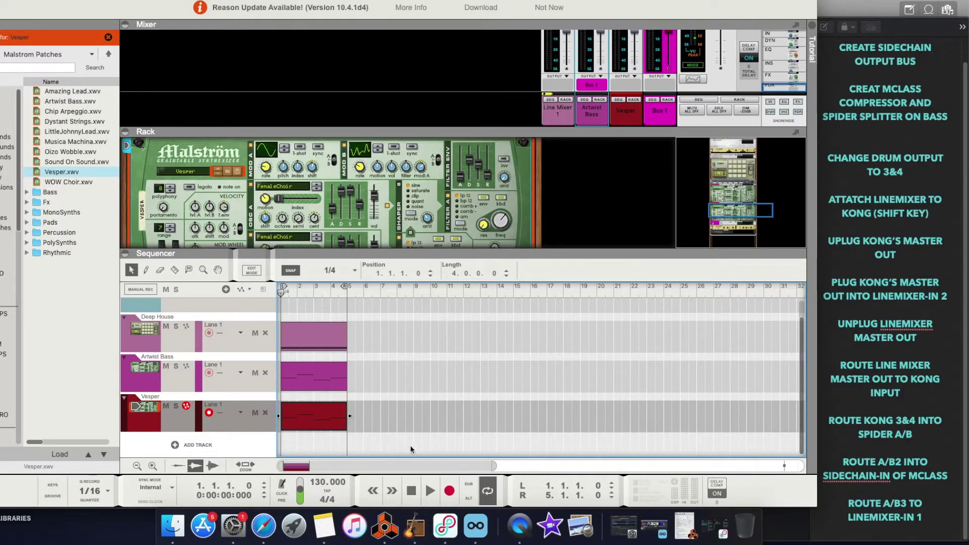
Route the Vesper channel's output to Bus 1 during playback, enlarge the sequencer, and stop the playback
key(space)
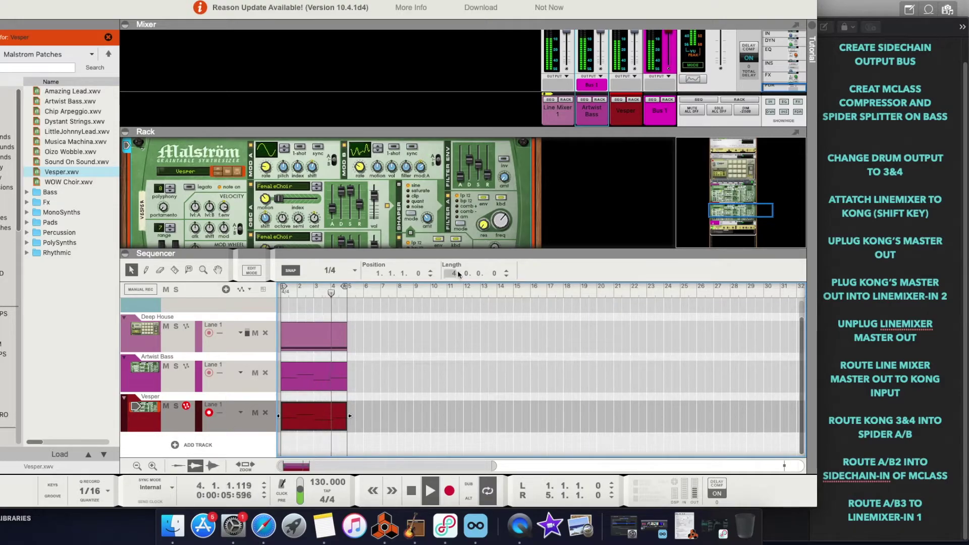
drag(462, 253, 475, 432)
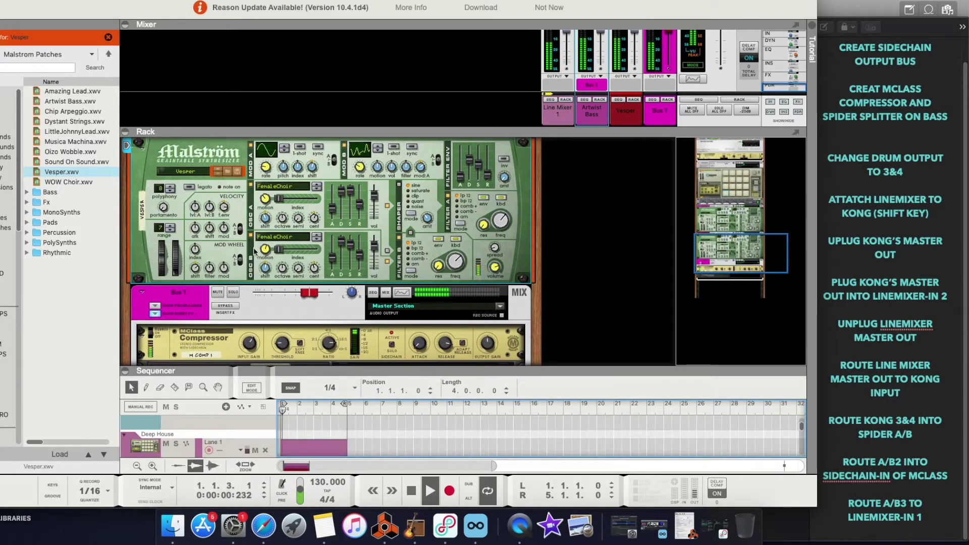
scroll(255, 251, down, 5)
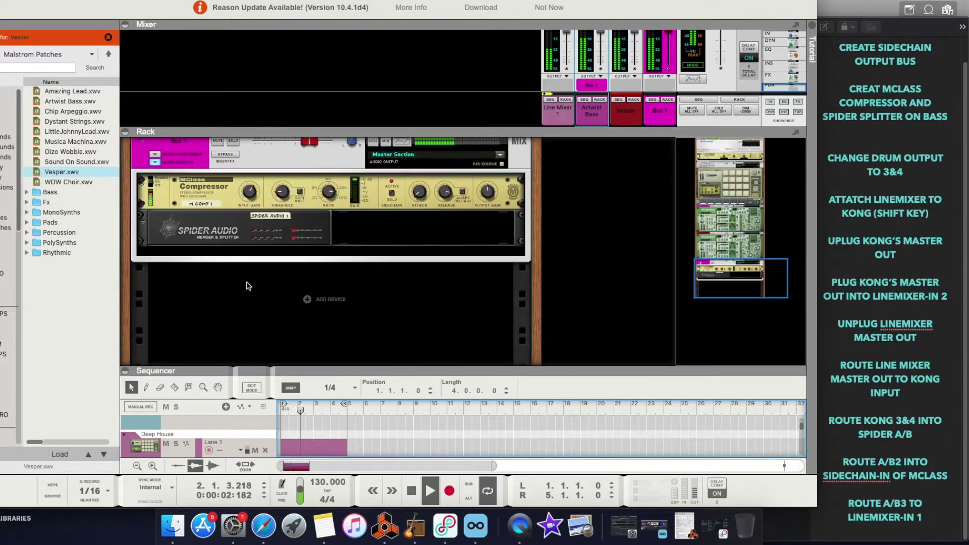
scroll(240, 280, up, 5)
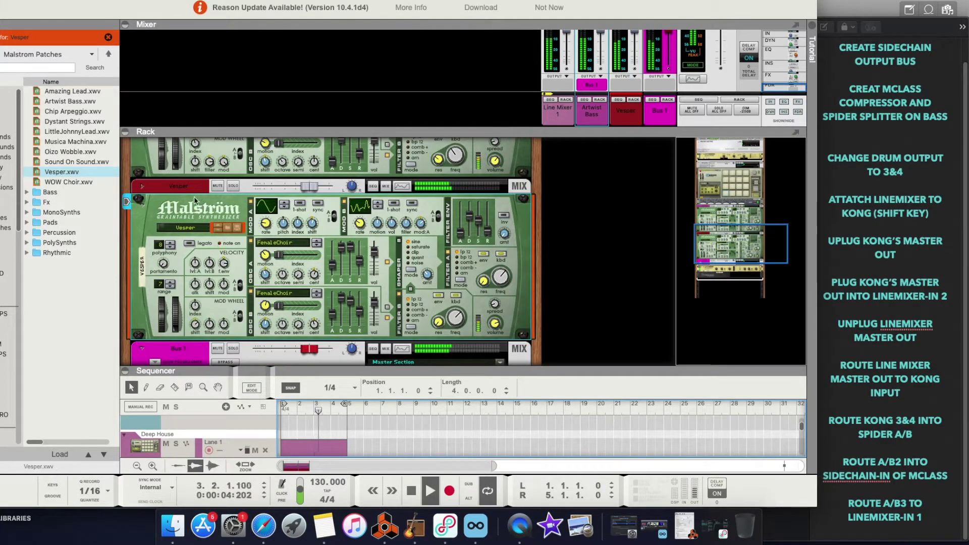
click(632, 91)
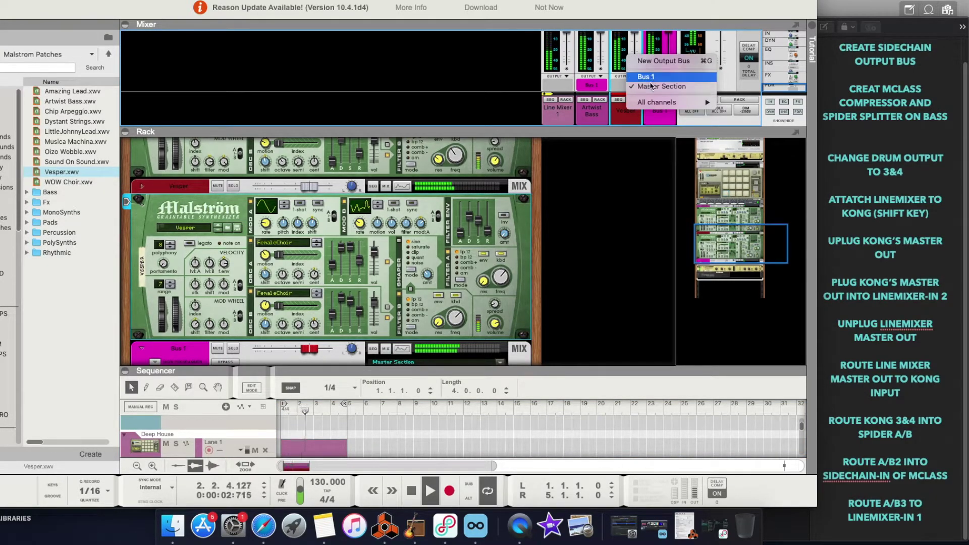
click(650, 78)
drag(529, 369, 539, 196)
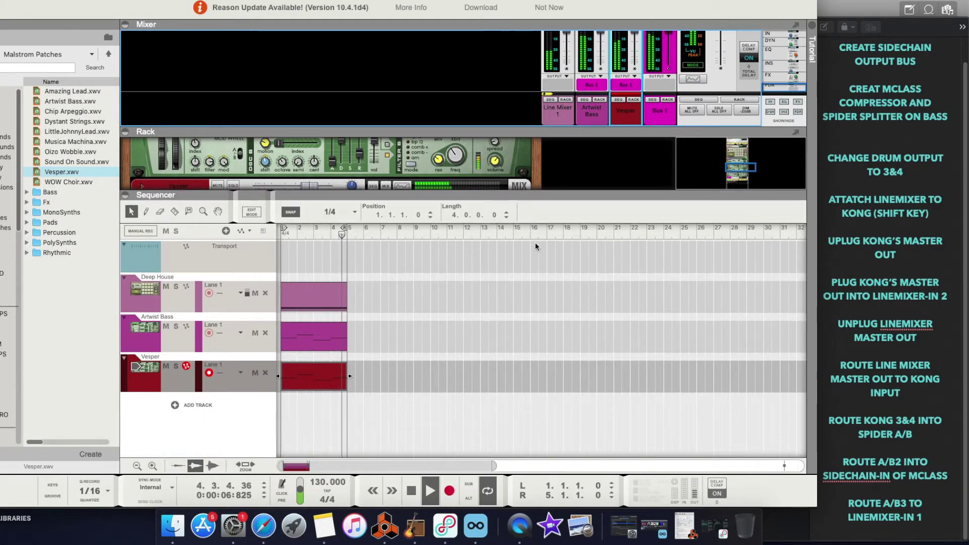
click(414, 489)
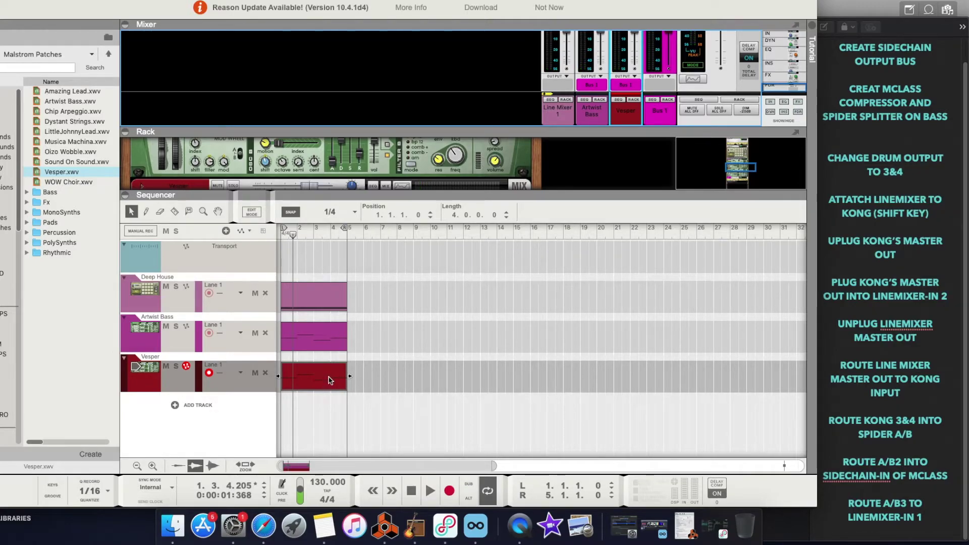
Delete the Vesper clip and the Vesper track together with all devices in its group
key(Delete)
click(238, 370)
key(Delete)
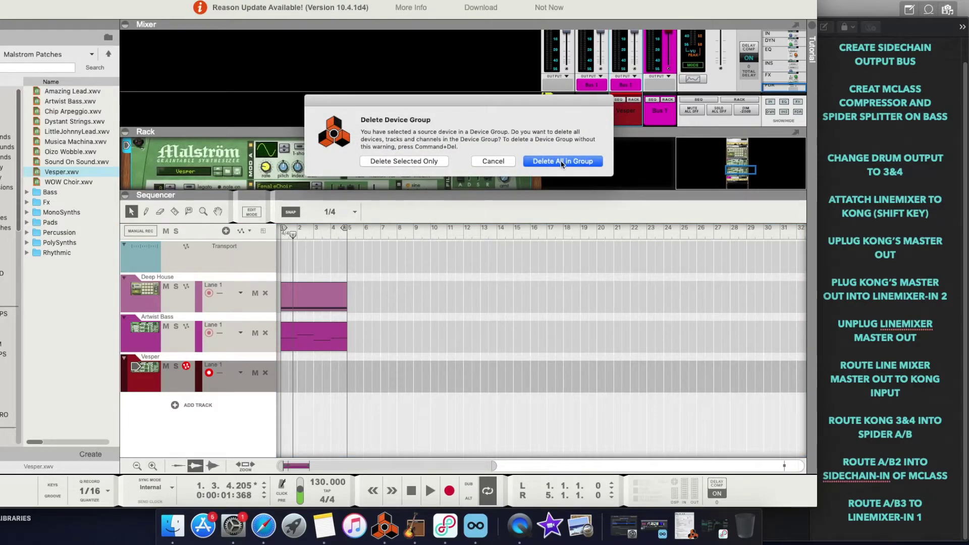
click(561, 162)
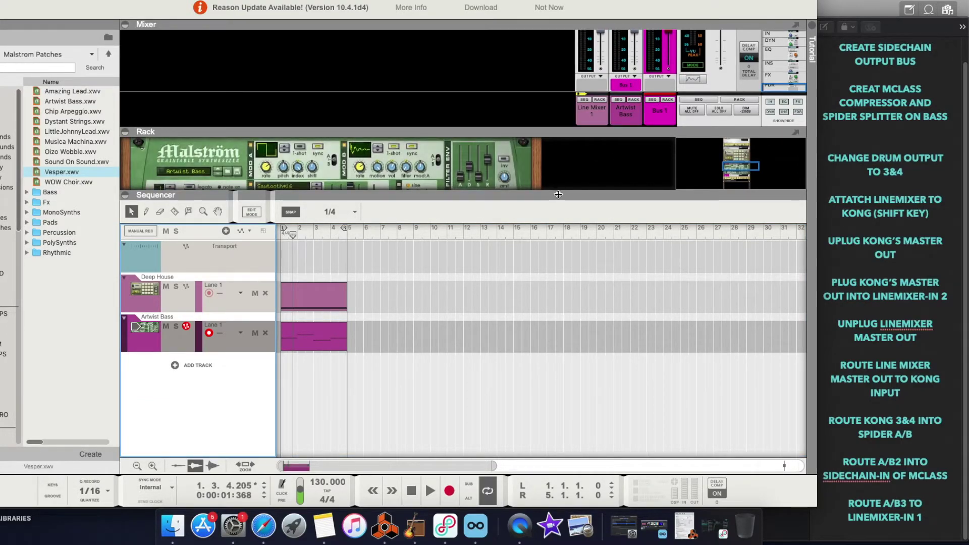
Enlarge the rack, bypass the MClass Compressor on Bus 1, and audition the loop without it
drag(558, 194, 558, 370)
scroll(357, 242, down, 5)
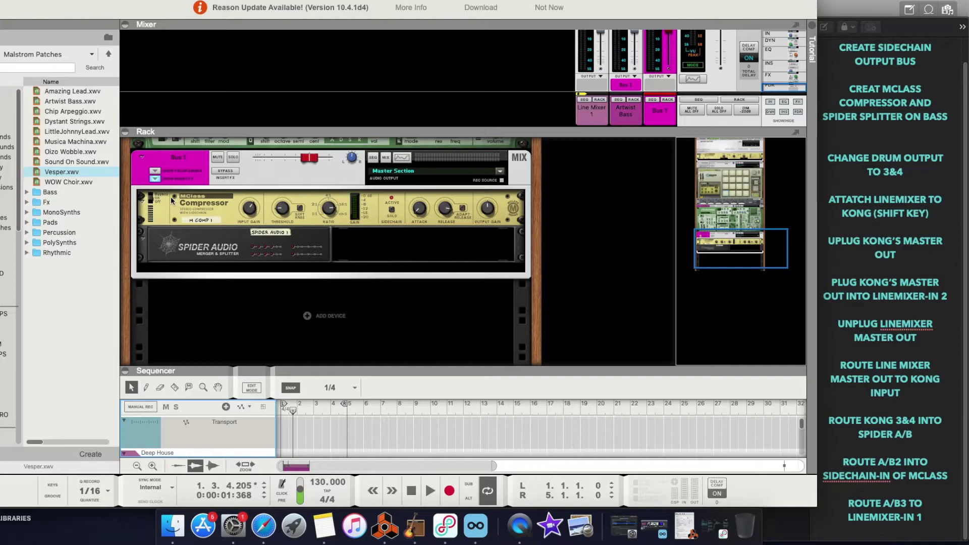
click(151, 202)
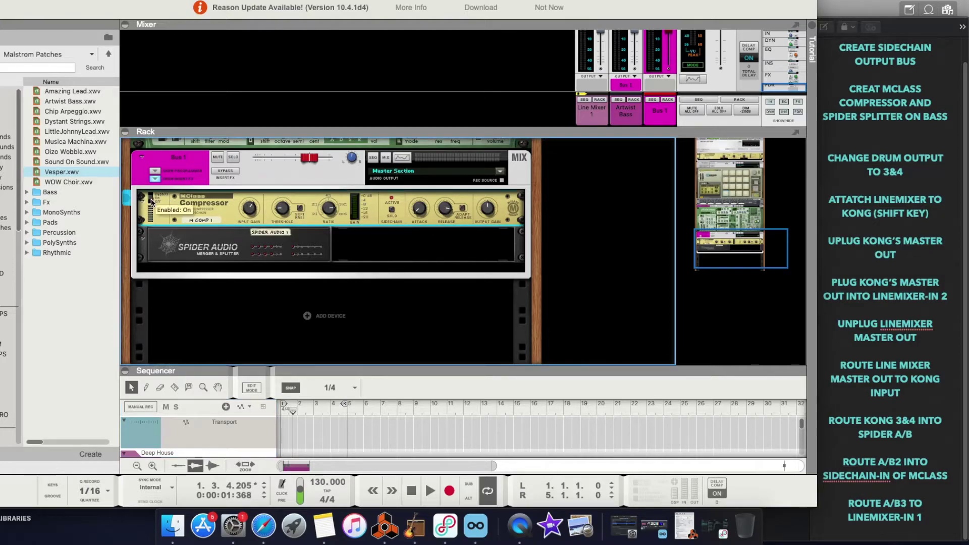
click(430, 491)
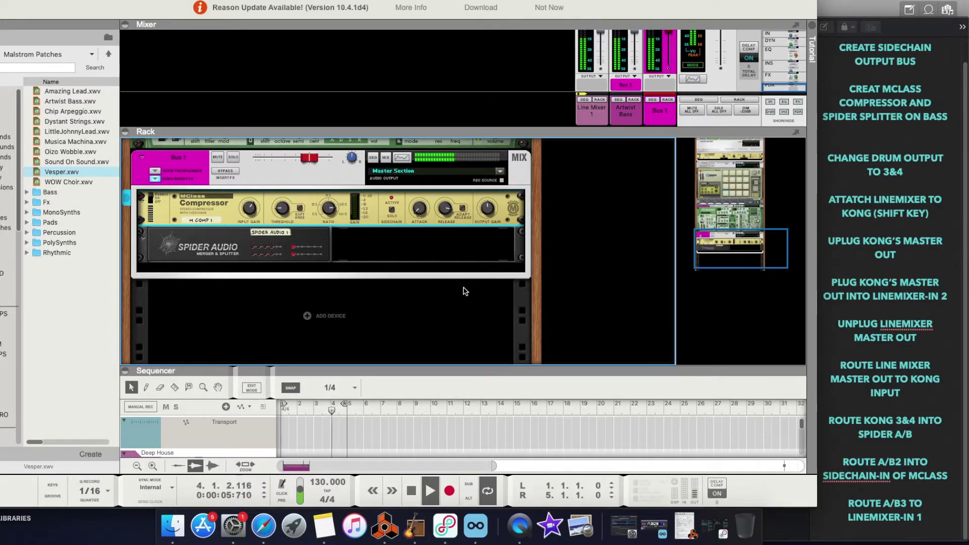
key(space)
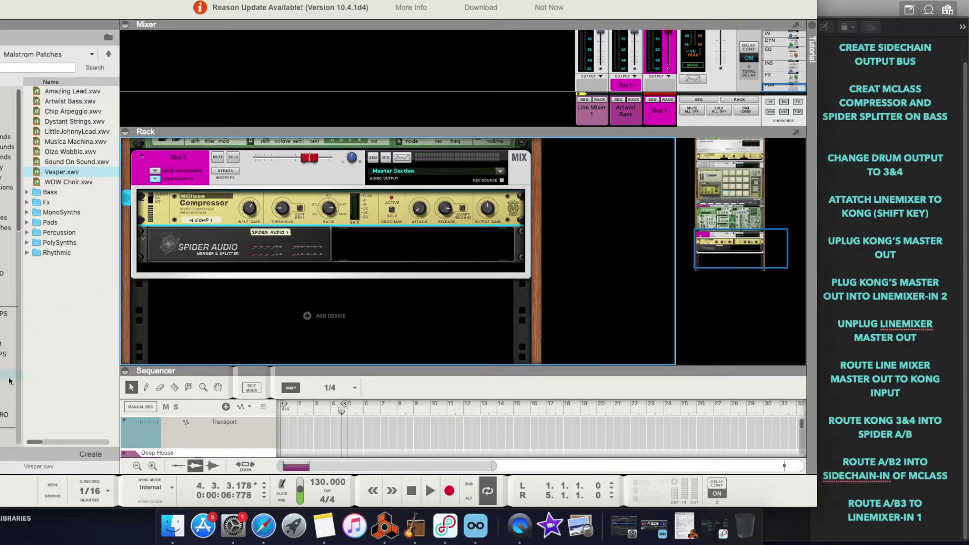
Add the Pump Sidechain/Gate Effect from the SIDECHAIN folder below the Spider Audio splitter in Bus 1
scroll(7, 252, down, 5)
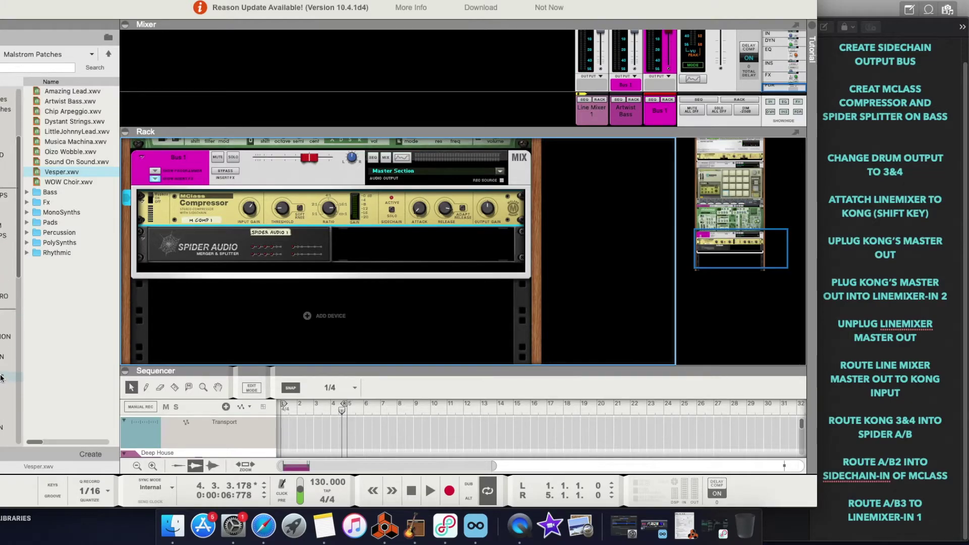
click(2, 399)
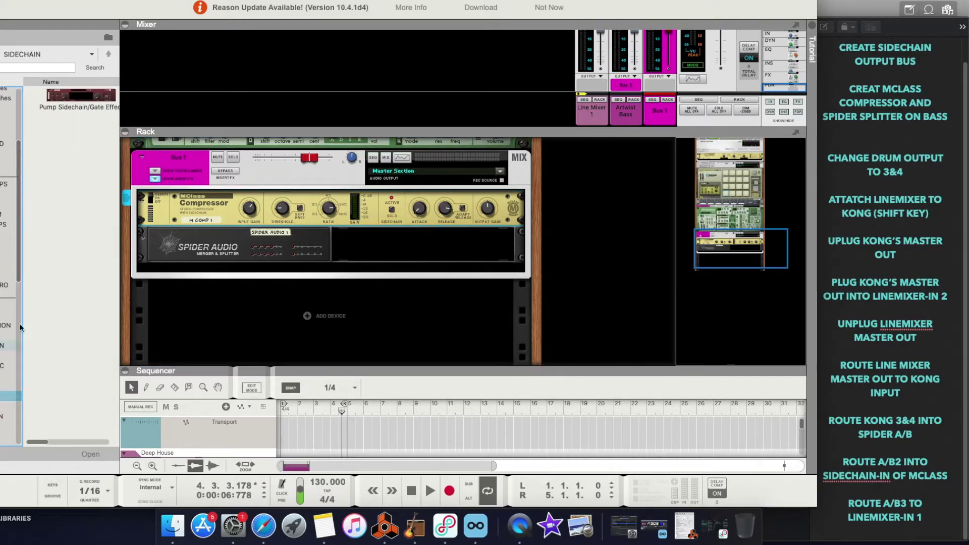
drag(83, 99, 313, 293)
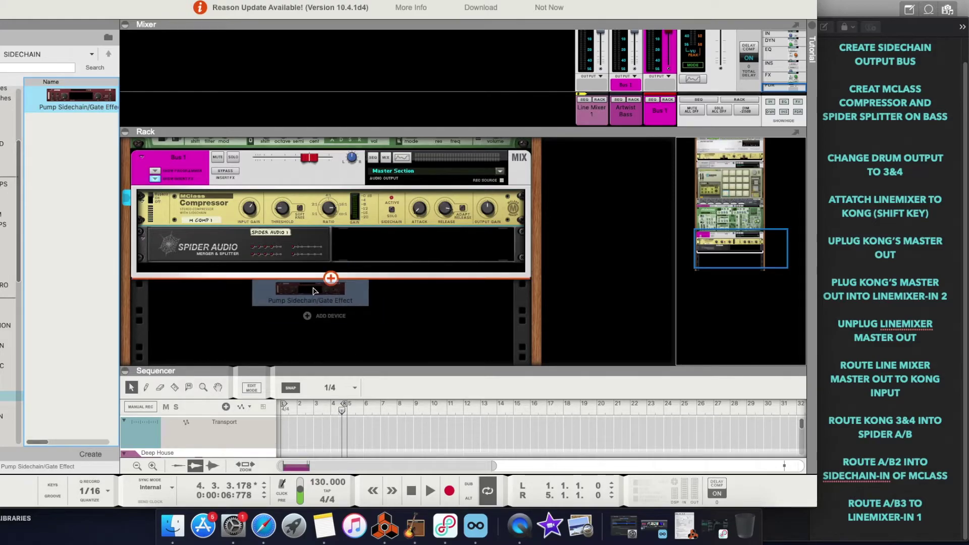
mouse_move(463, 375)
mouse_down()
mouse_move(463, 308)
mouse_move(463, 369)
mouse_up()
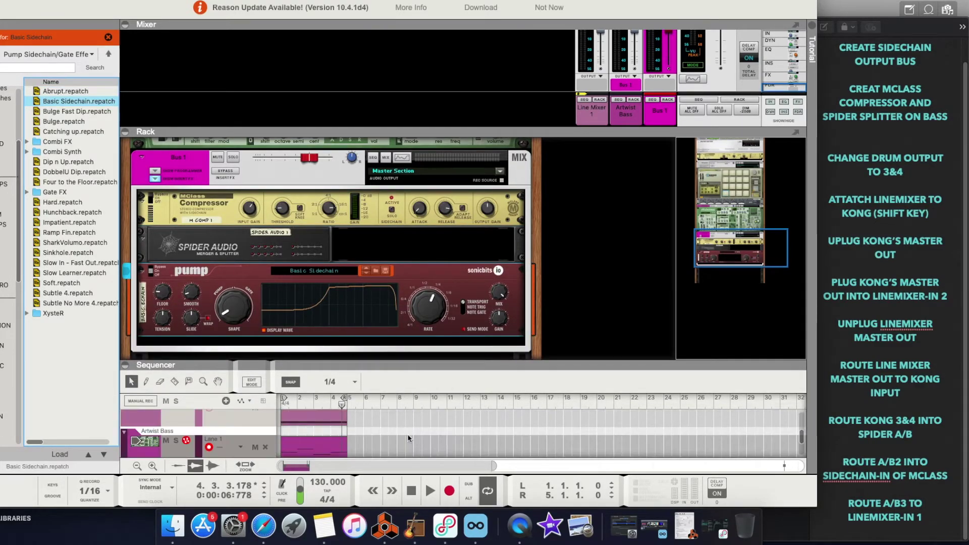
Play the loop from bar 1 and compare the sound with the Pump bypassed and switched on
scroll(411, 439, down, 2)
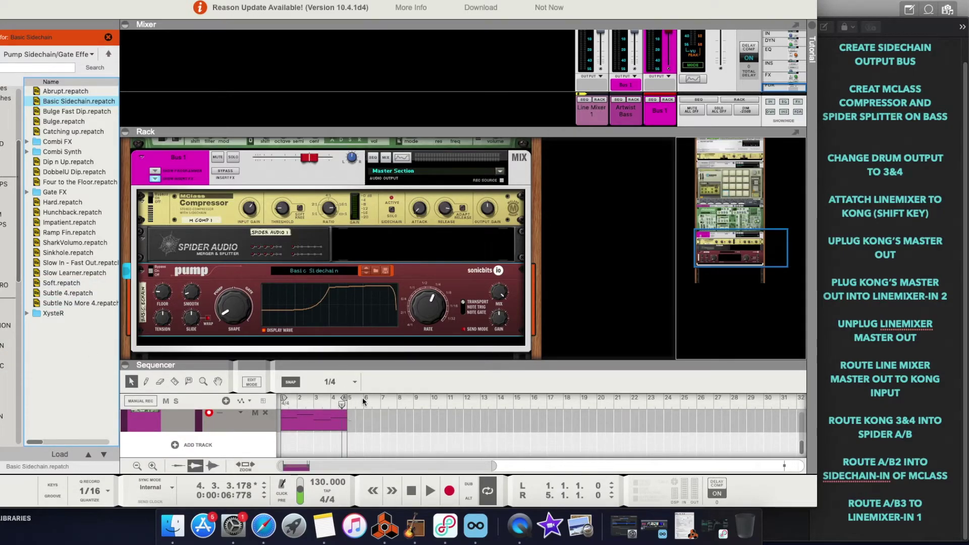
drag(330, 402, 238, 434)
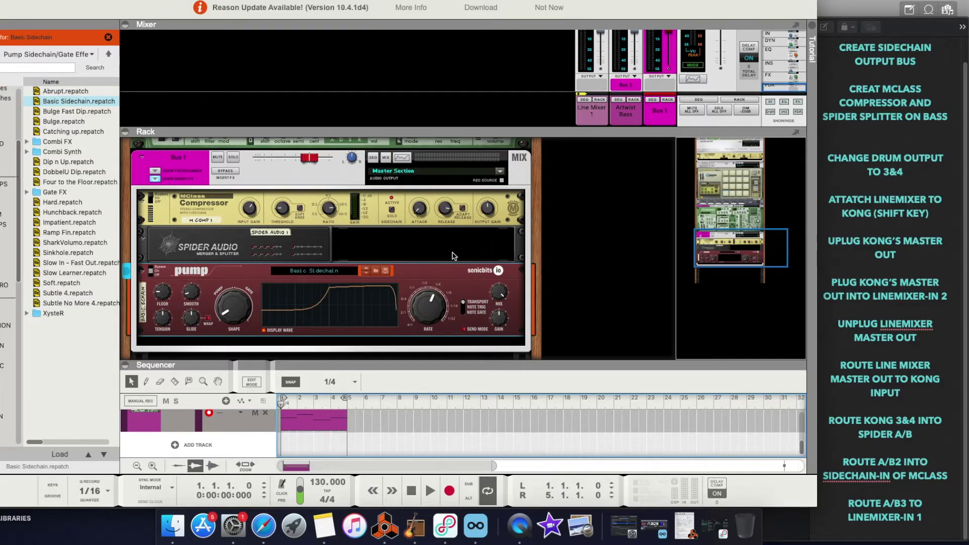
key(Tab)
key(Tab)
click(430, 490)
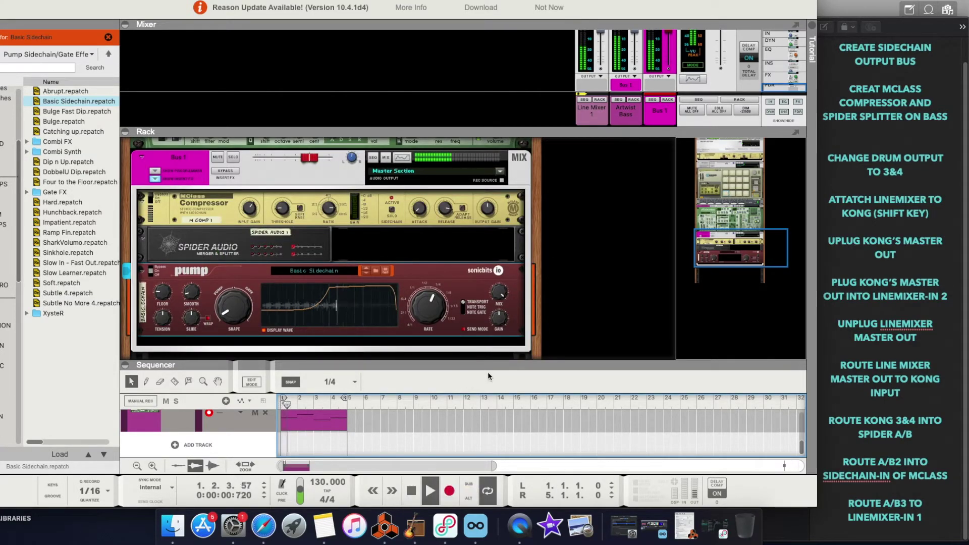
scroll(314, 260, down, 3)
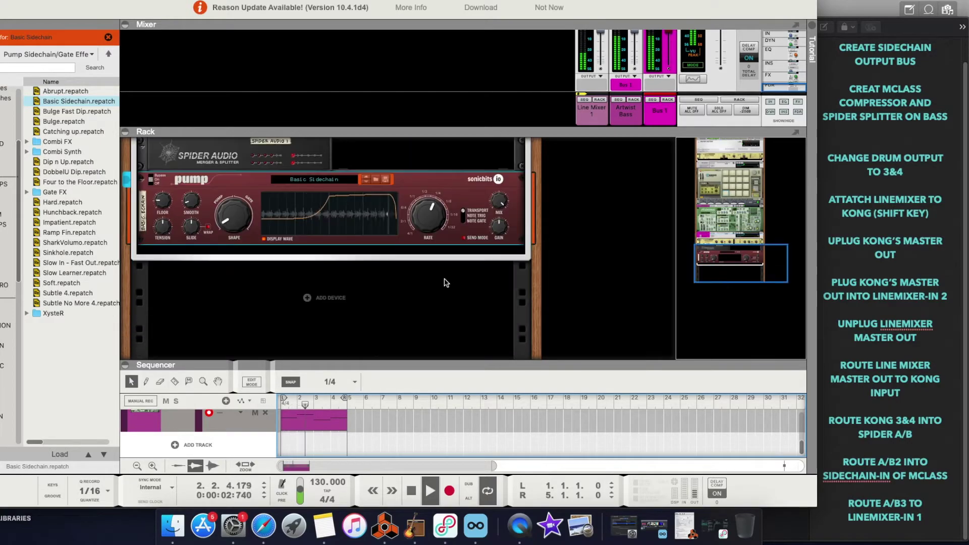
click(152, 181)
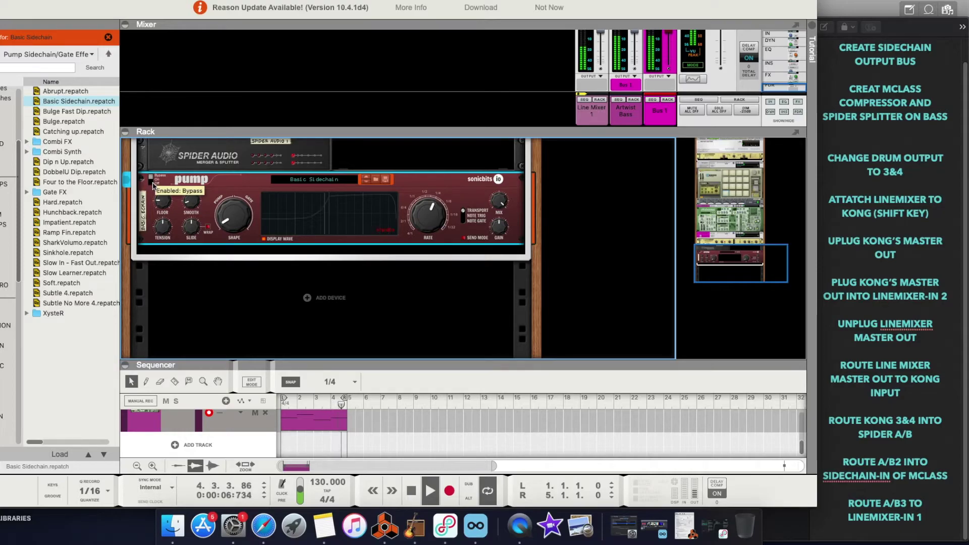
click(151, 182)
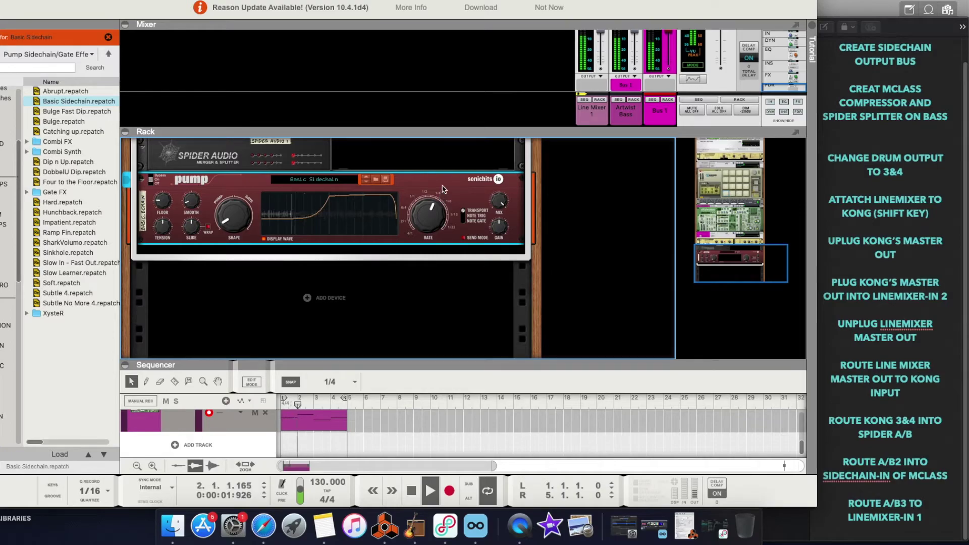
Adjust the Pump's Shape control during playback and slightly raise the Bus 1 channel level
scroll(416, 218, up, 2)
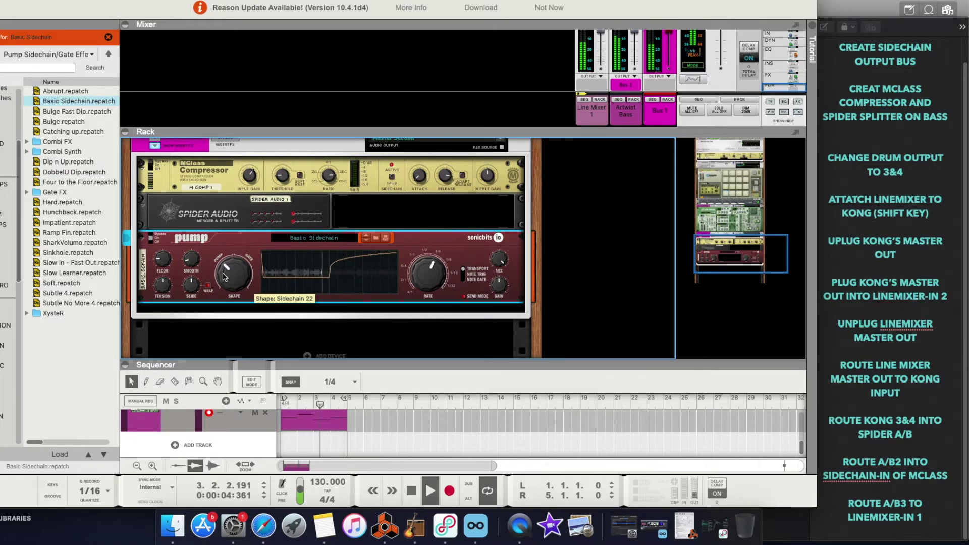
scroll(227, 274, down, 1)
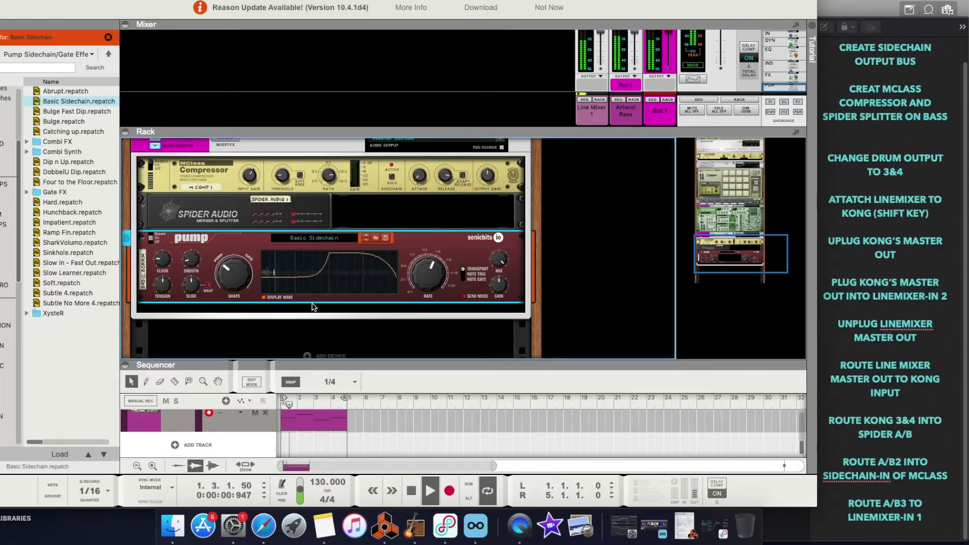
drag(382, 361, 382, 334)
scroll(324, 164, up, 2)
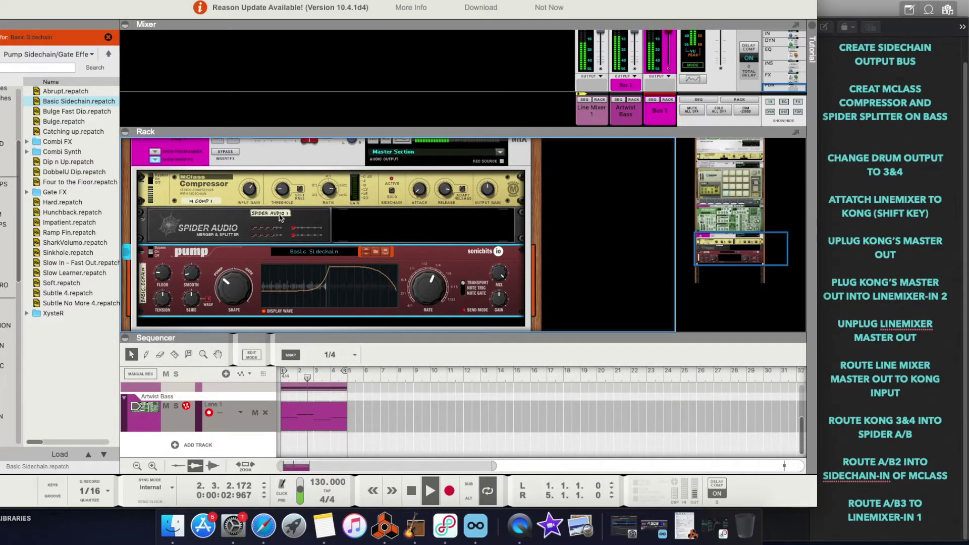
drag(314, 160, 320, 162)
scroll(347, 292, down, 2)
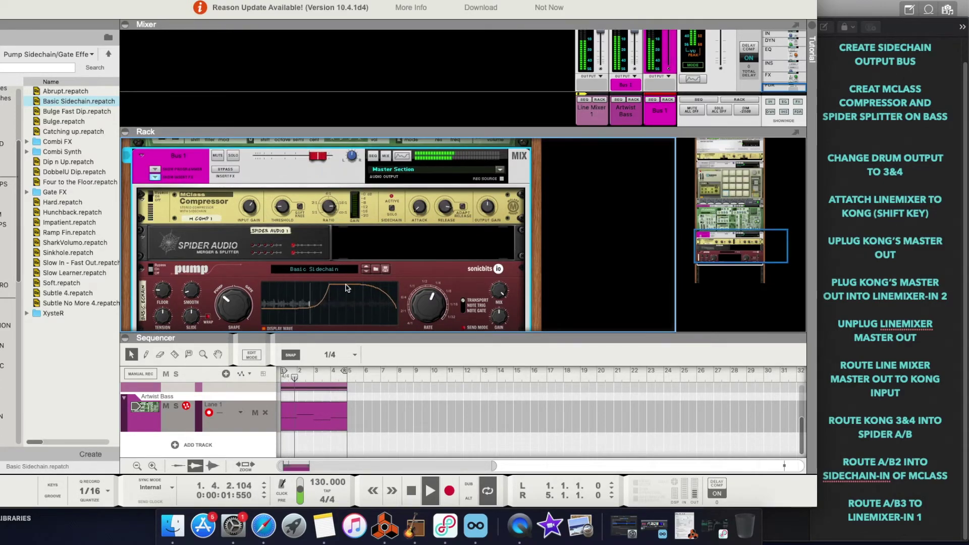
Compare the MClass Compressor with the Pump during playback, ending with the compressor bypassed and the Pump on
scroll(348, 293, down, 4)
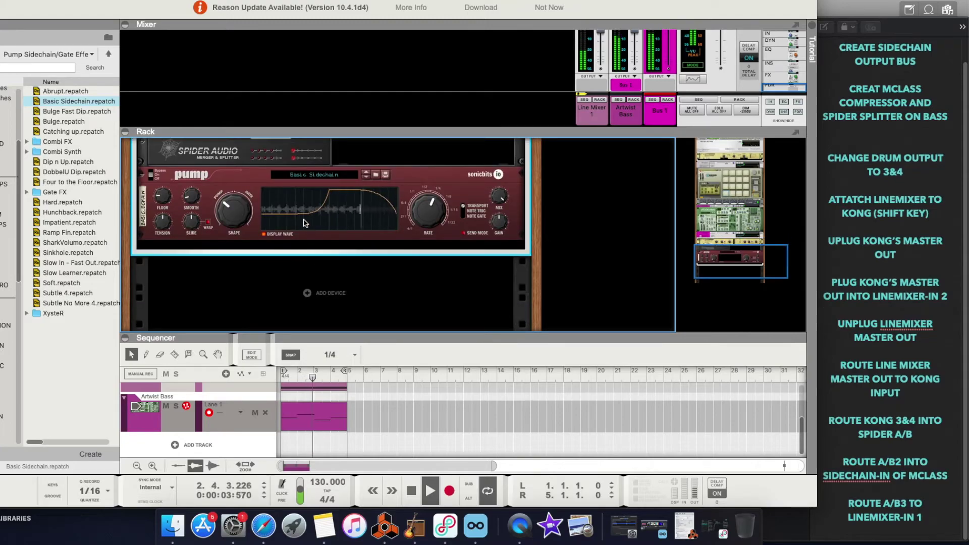
scroll(151, 200, up, 1)
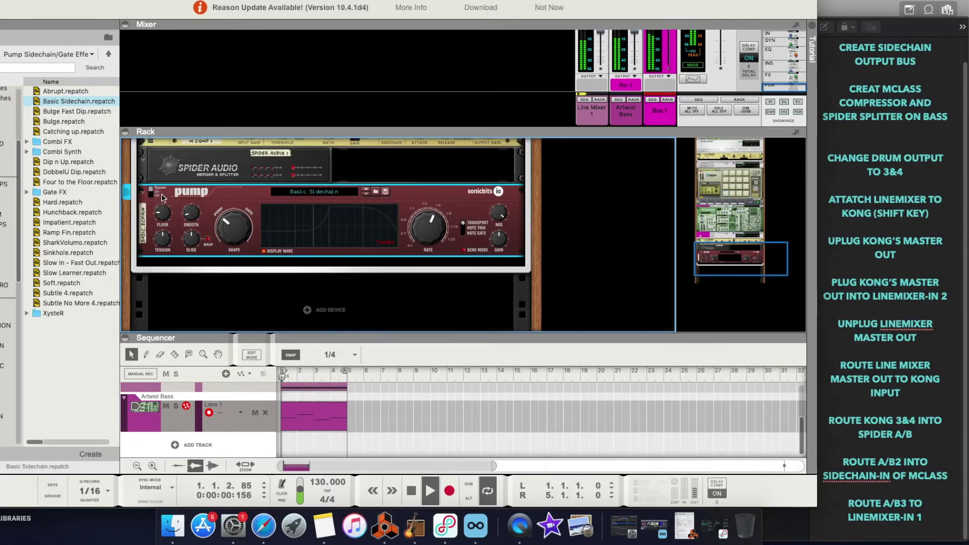
scroll(162, 202, up, 4)
click(153, 189)
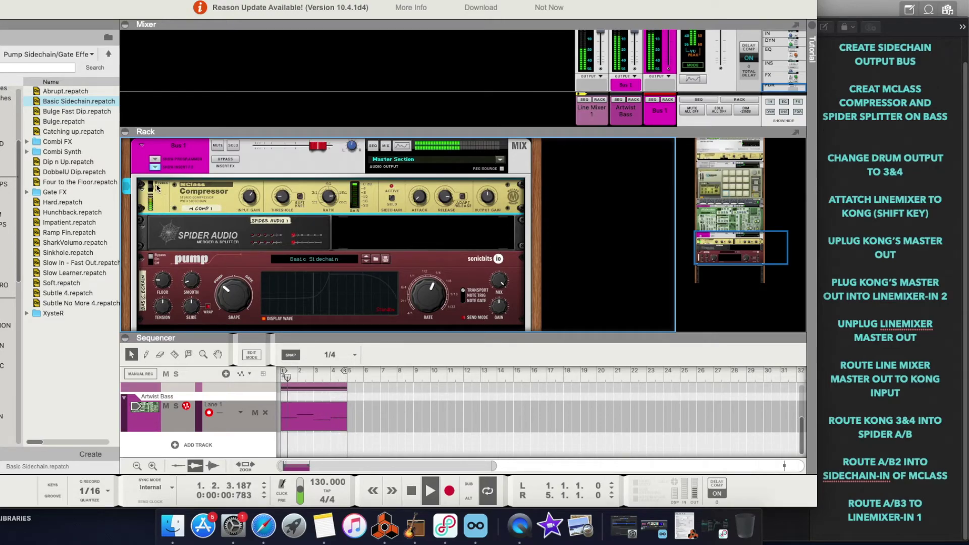
click(152, 262)
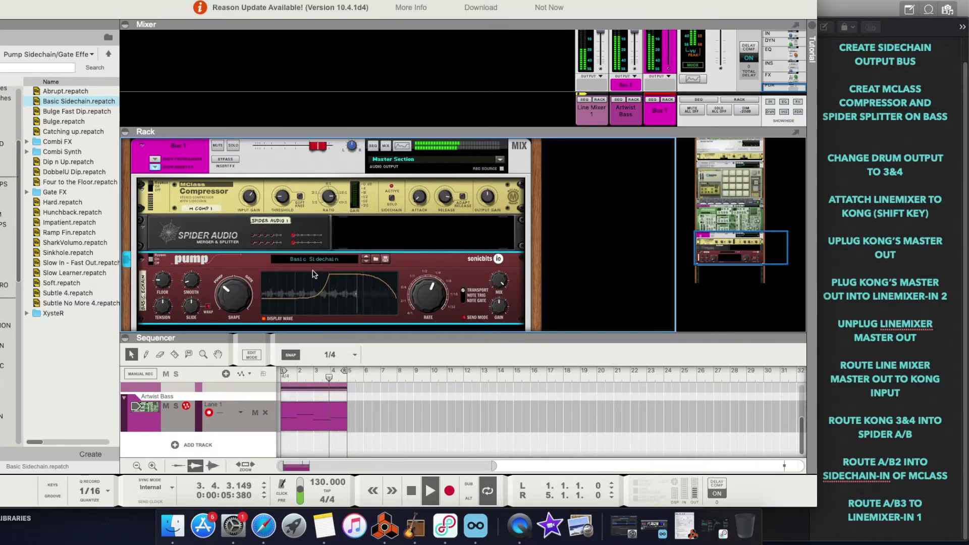
Sweep the Pump's Floor control up to about 6 and back down to about -105 during playback
scroll(354, 263, down, 3)
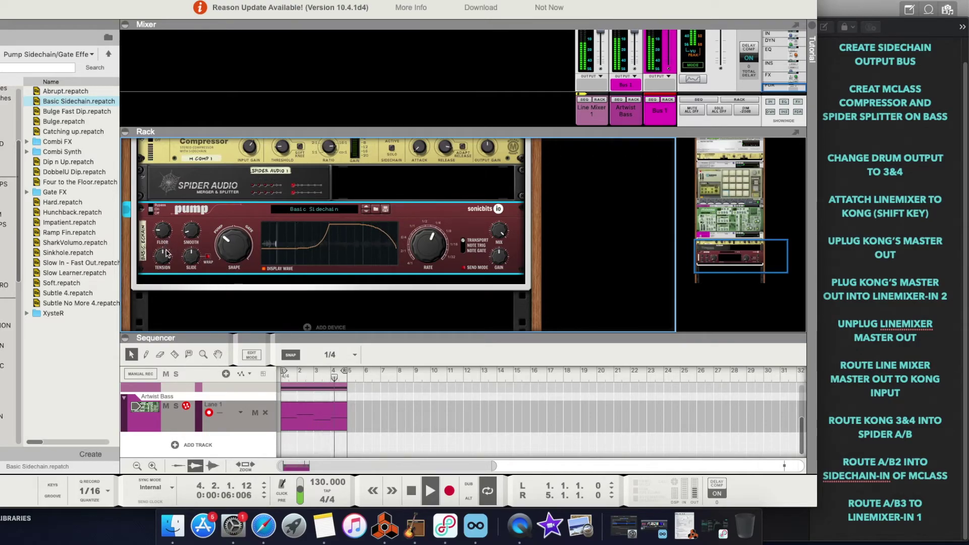
mouse_move(162, 258)
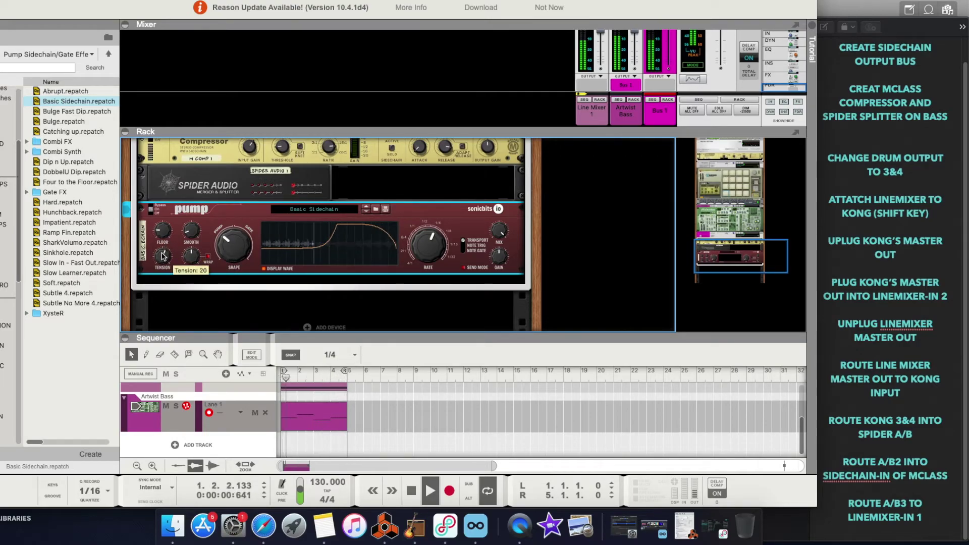
mouse_move(163, 233)
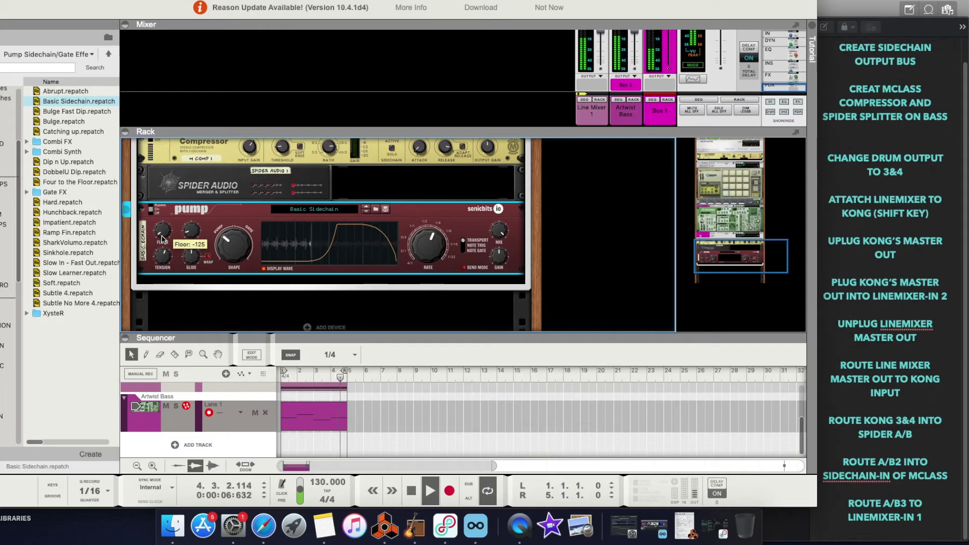
drag(162, 239, 161, 235)
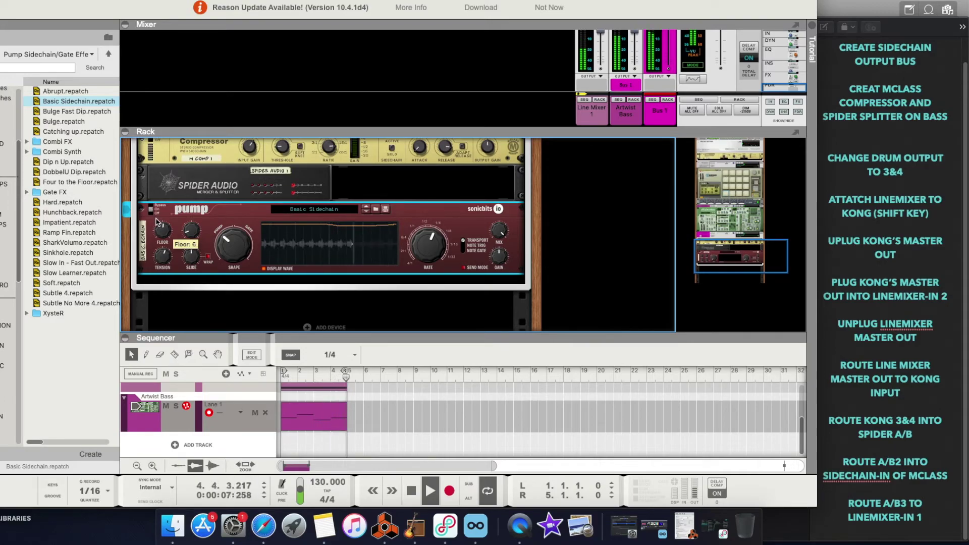
drag(161, 232, 162, 235)
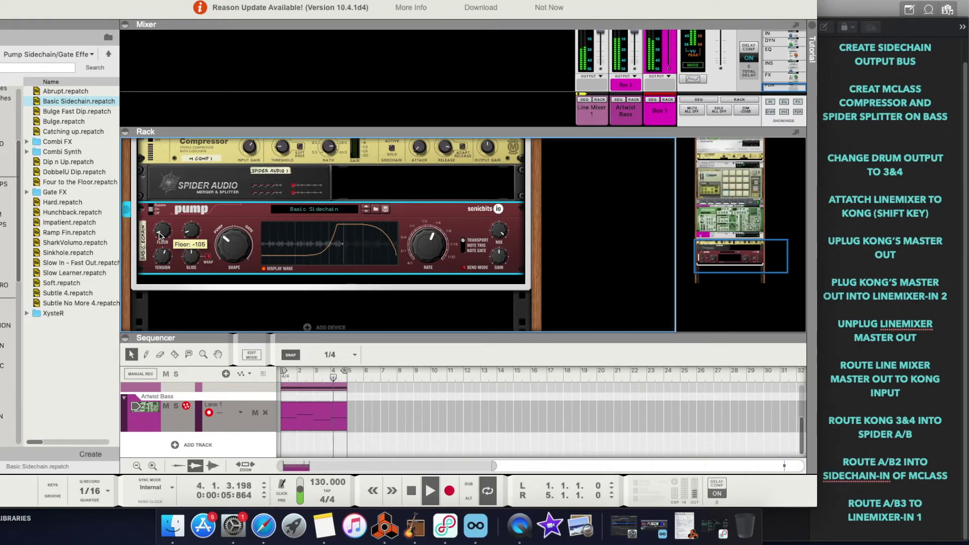
Sweep the Pump's Tension control down to about -107 and back up to about 24 during playback
drag(162, 257, 163, 261)
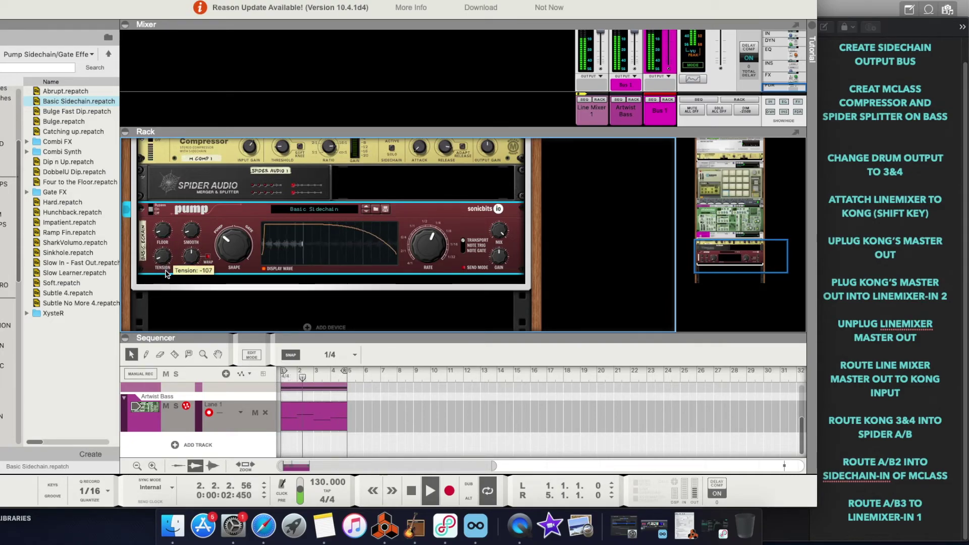
drag(162, 268, 160, 257)
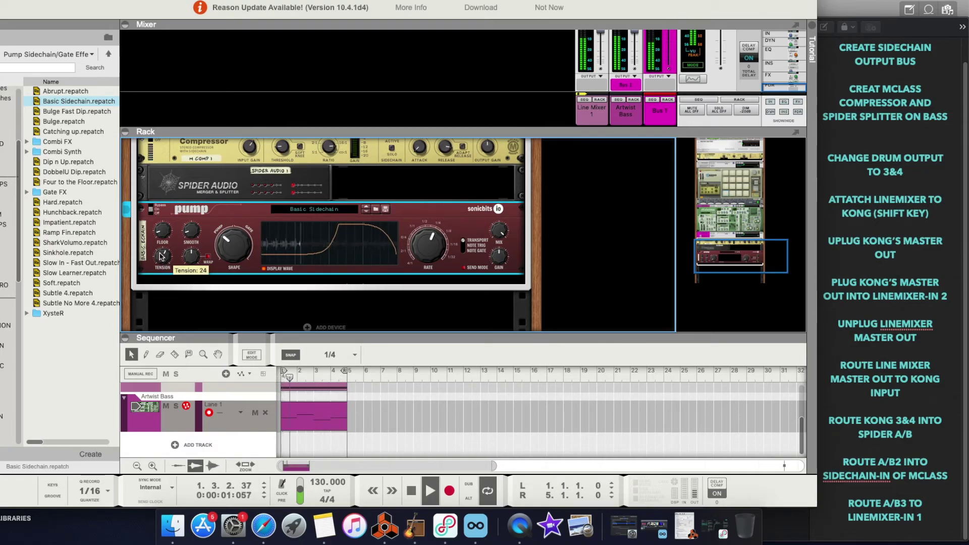
drag(160, 256, 161, 257)
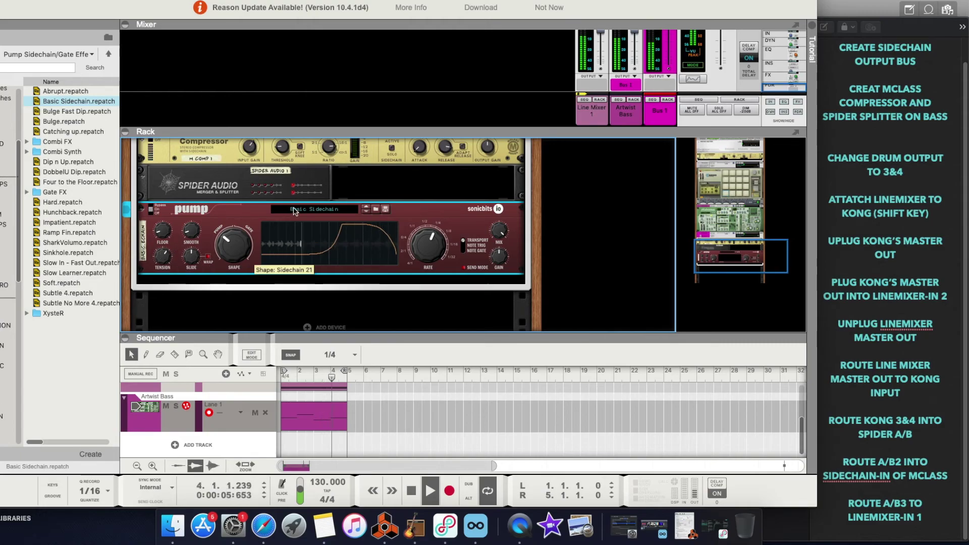
Switch the bypassed MClass Compressor back on and listen to it together with the Pump
scroll(332, 236, up, 5)
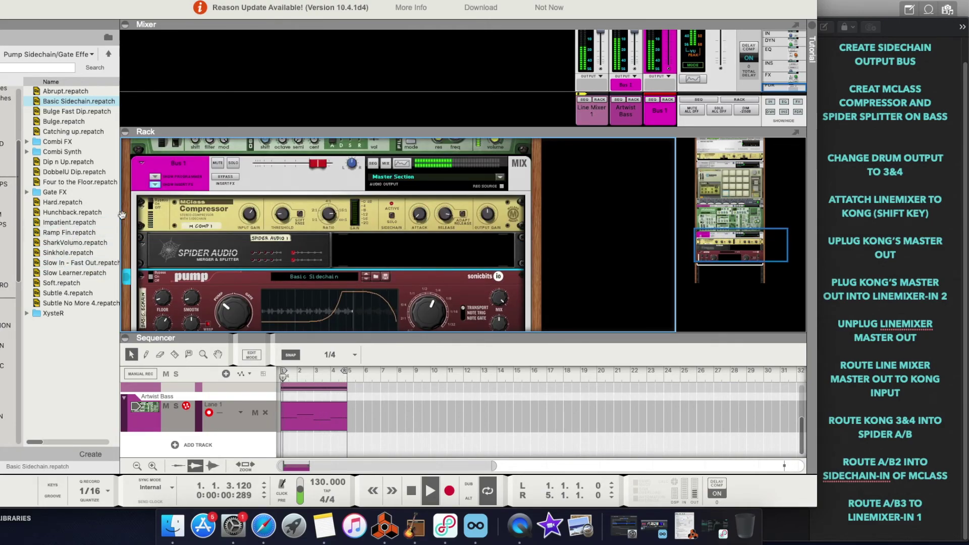
click(152, 205)
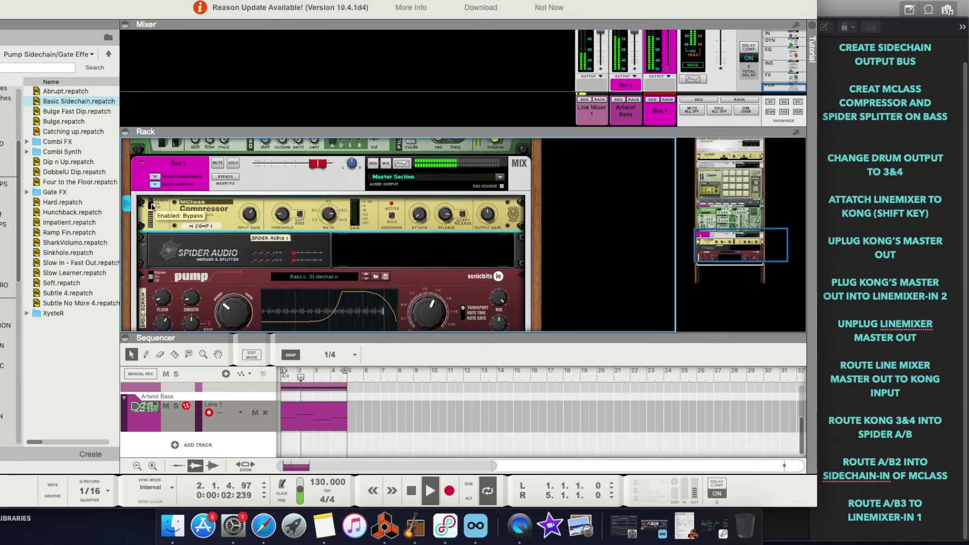
scroll(329, 239, down, 3)
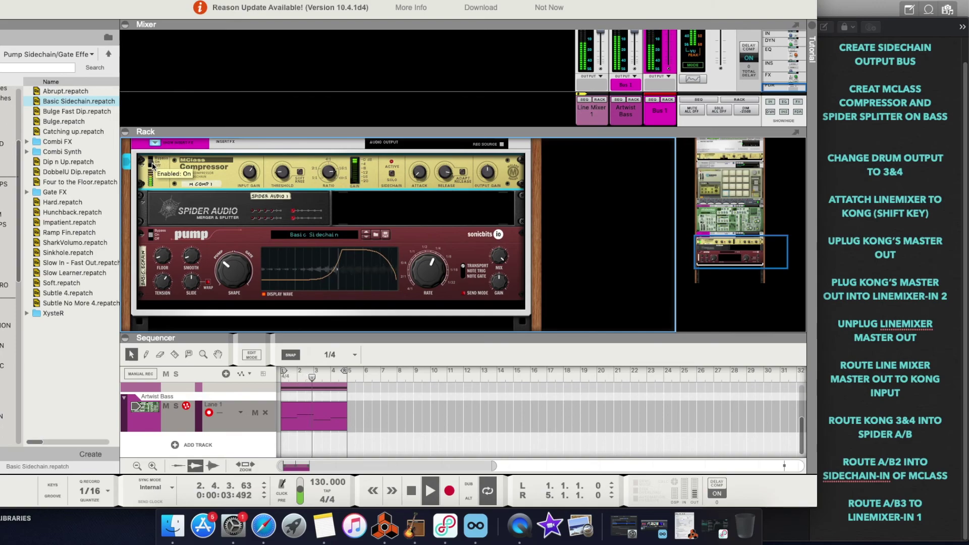
Stop playback and enlarge the sequencer area so the drum and bass tracks are both in view
click(493, 500)
key(space)
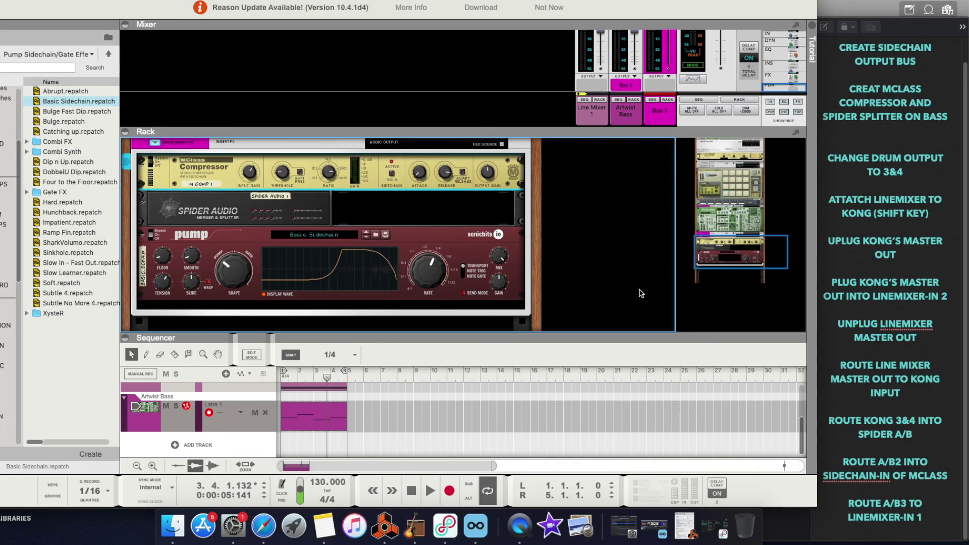
drag(605, 333, 605, 209)
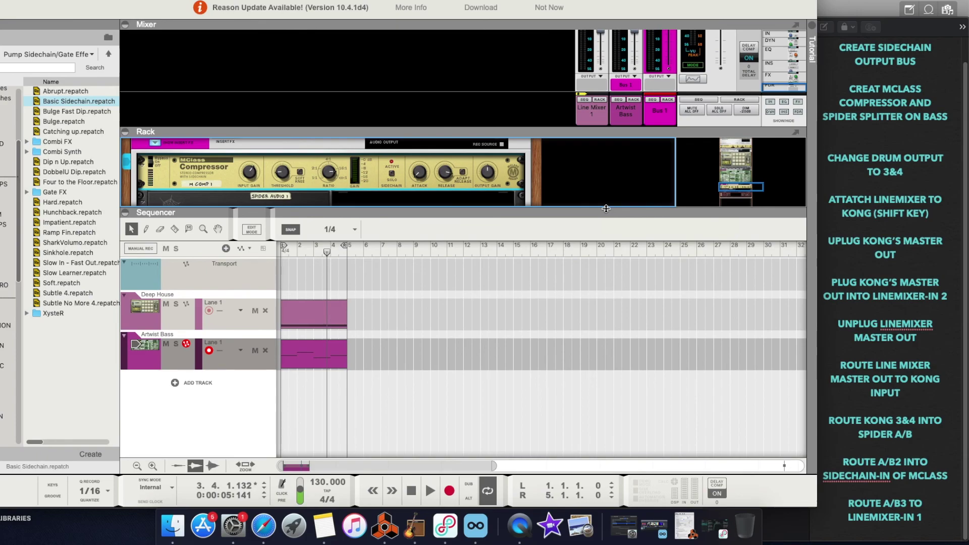